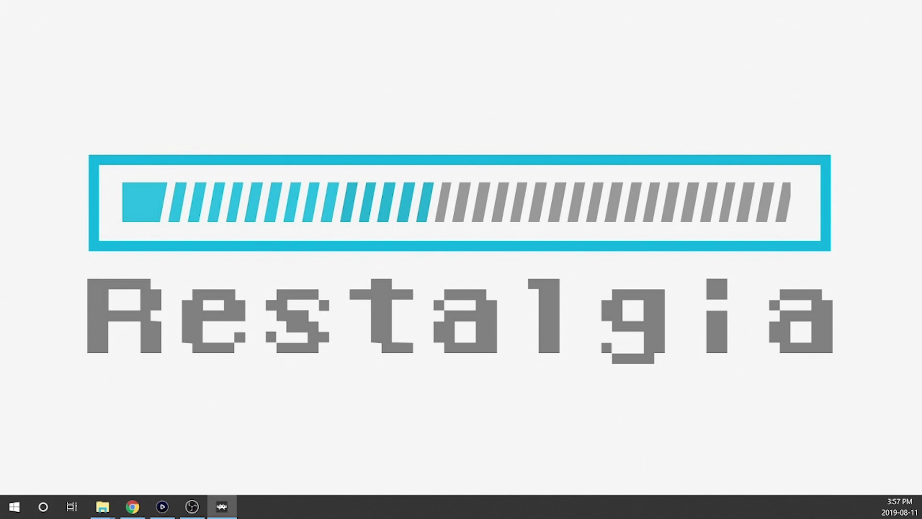
Center the RetroArch window and highlight Online Updater in the Main Menu
left_click_drag(384, 202, 598, 32)
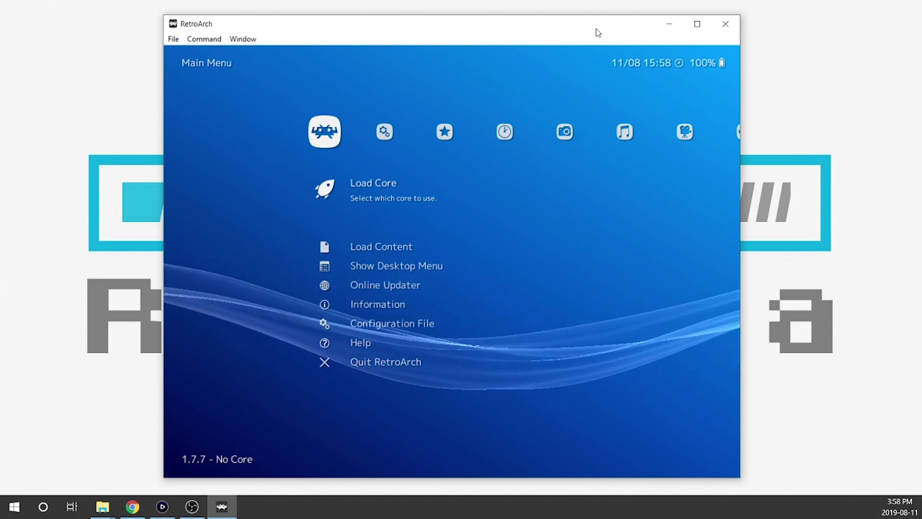
key("Down")
key("Down")
key("Down")
key("Down")
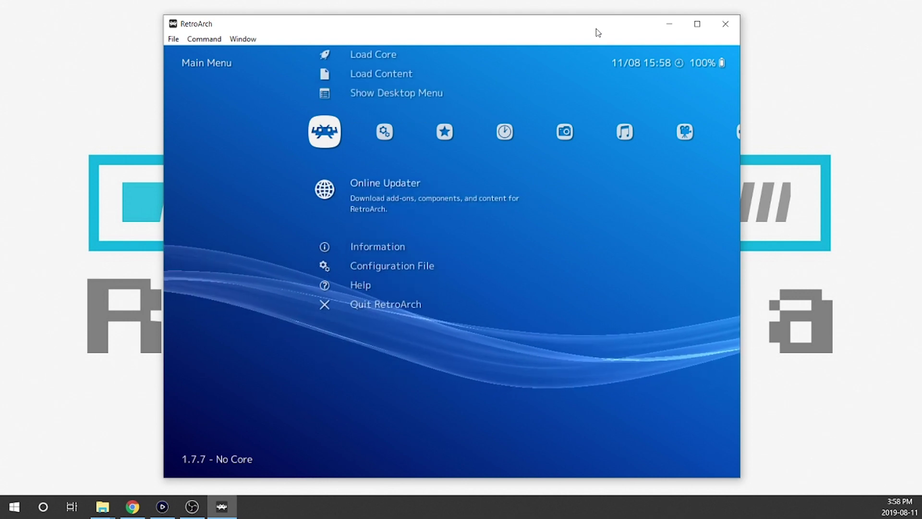
key("Up")
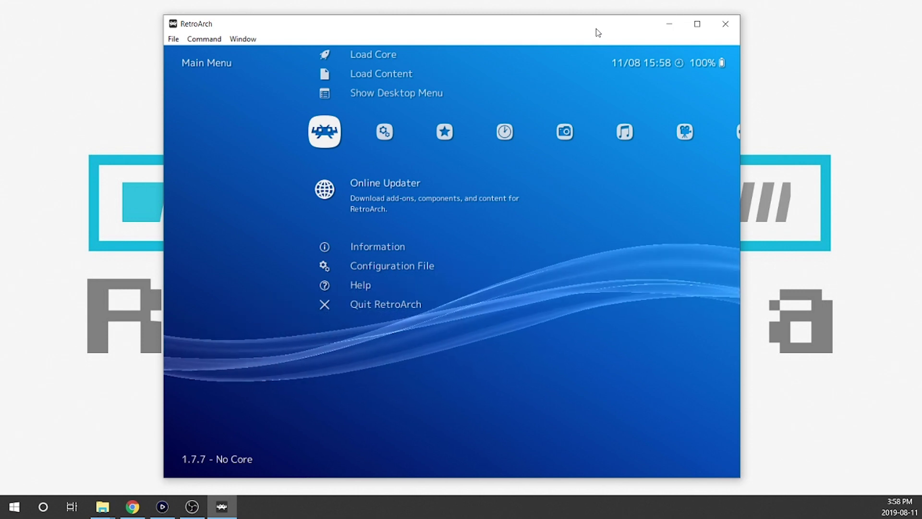
Open the Core Updater and scroll down to the Nintendo - Game Boy / Color (Gambatte) core
key("Return")
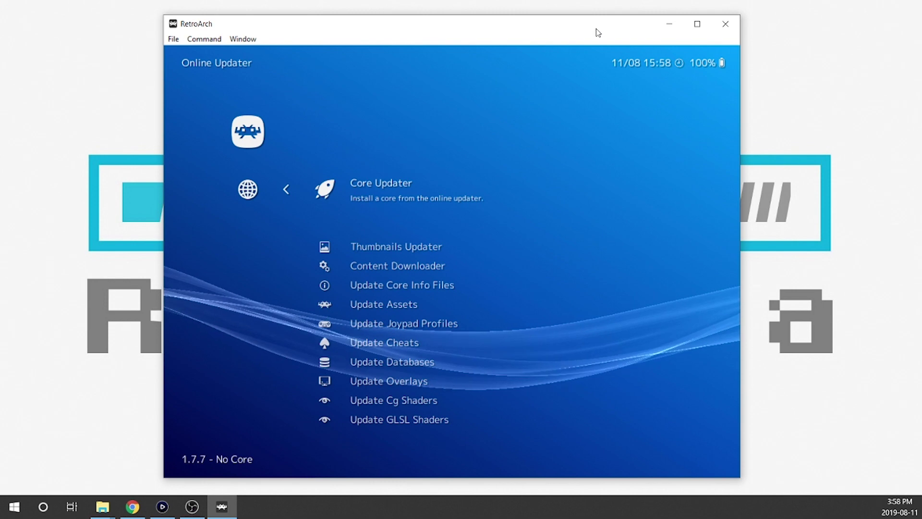
key("Return")
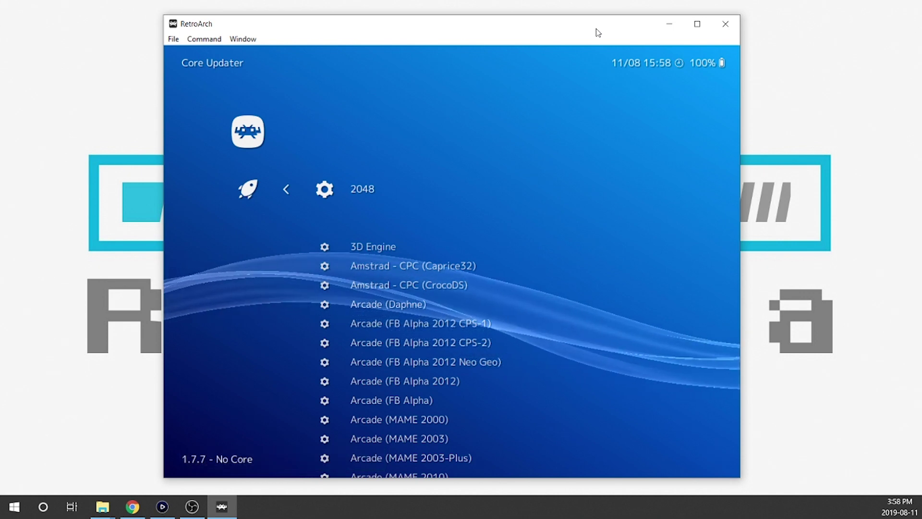
key("Down")
key("Down")
key("Down")
key("Down")
key("Down")
key("Down")
key("Up")
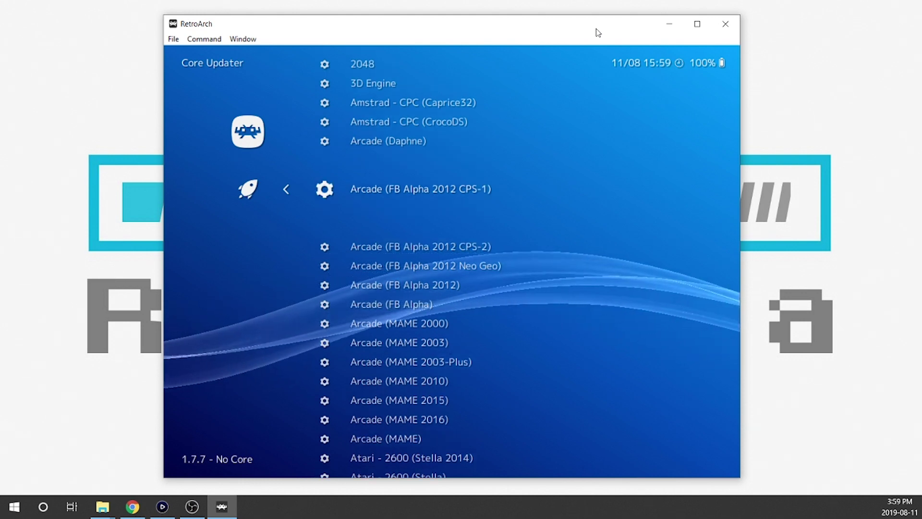
key("Down")
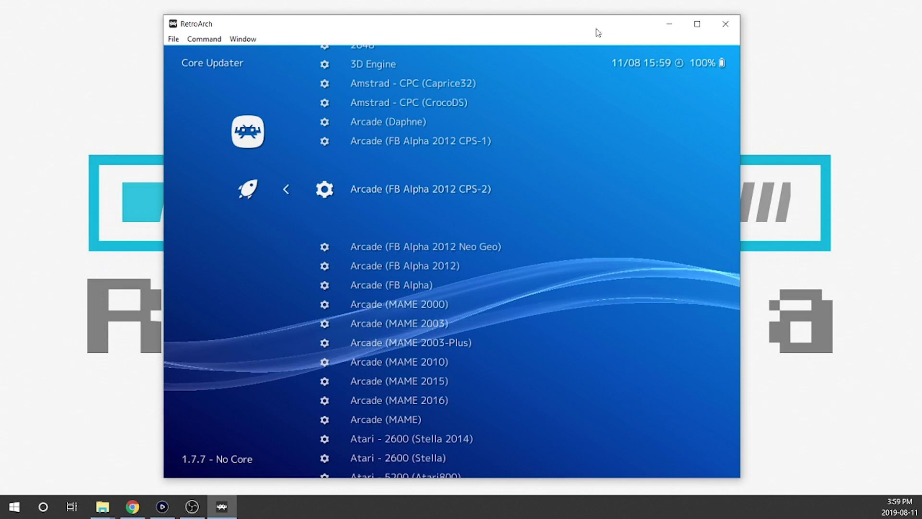
key("Down")
key("Down")
key("Down")
key("Down")
key("Down")
key("Down")
key("Down")
key("Down")
key("Down")
key("Down")
key("Down")
key("Down")
key("Down")
key("Down")
key("Down")
key("Down")
key("Down")
key("Down")
key("Down")
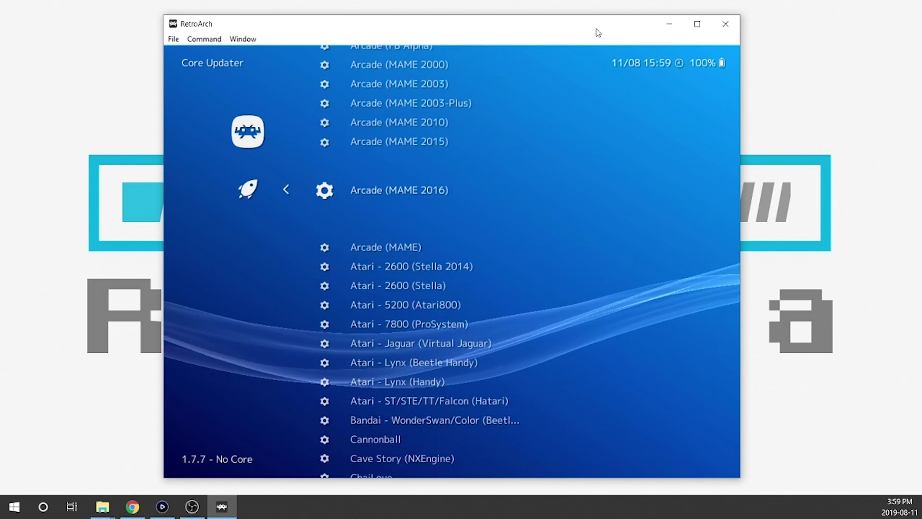
key("Down")
key("Down")
key("Down")
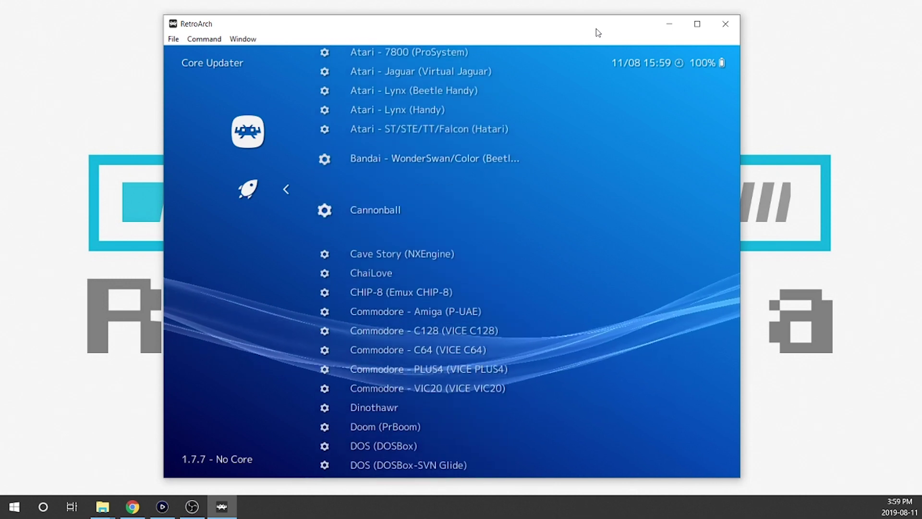
key("Up")
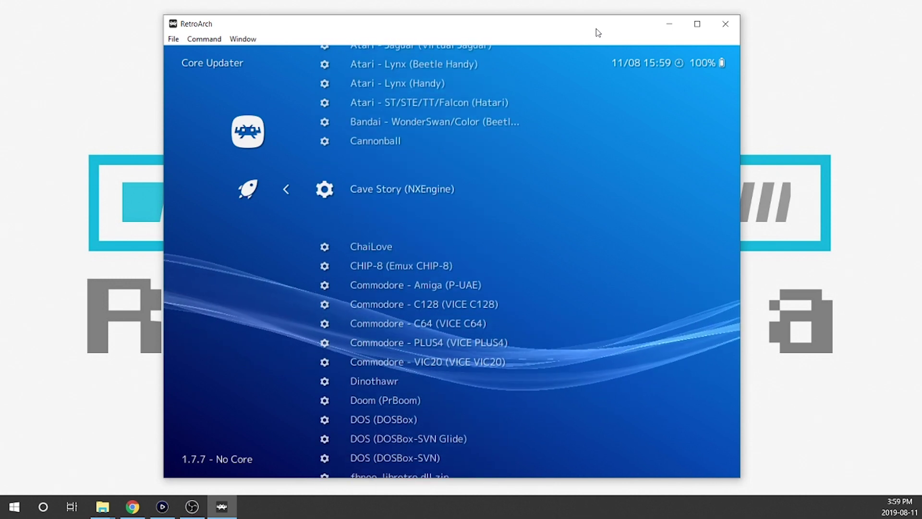
key("Down")
key("Down")
key("Down")
key("Down")
key("Down")
key("Down")
key("Down")
key("Down")
key("Down")
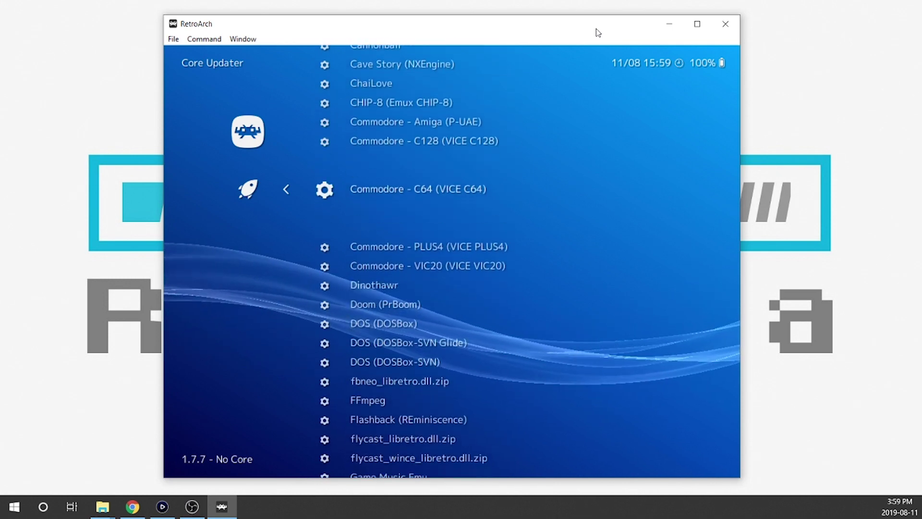
key("Down")
key("Down")
key("Down")
key("Down")
key("Down")
key("Down")
key("Down")
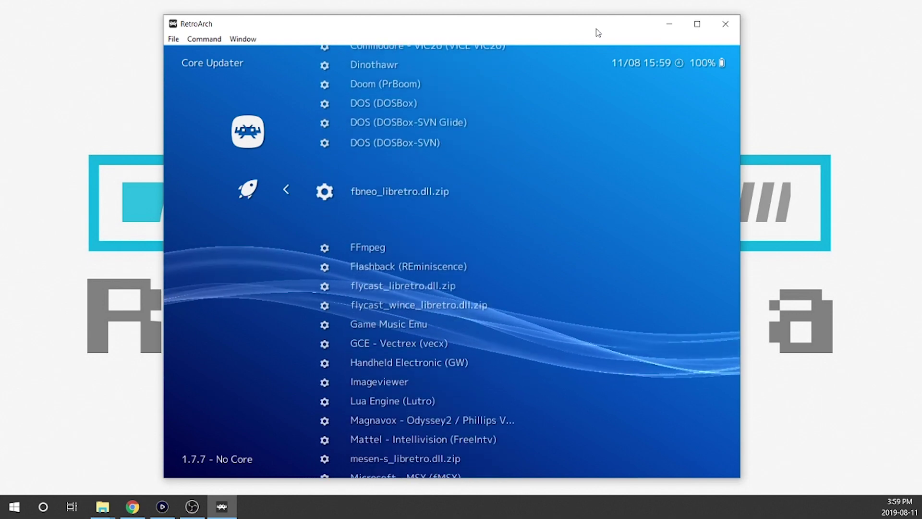
key("Down")
key("Down")
key("Down")
key("Down")
key("Down")
key("Down")
key("Down")
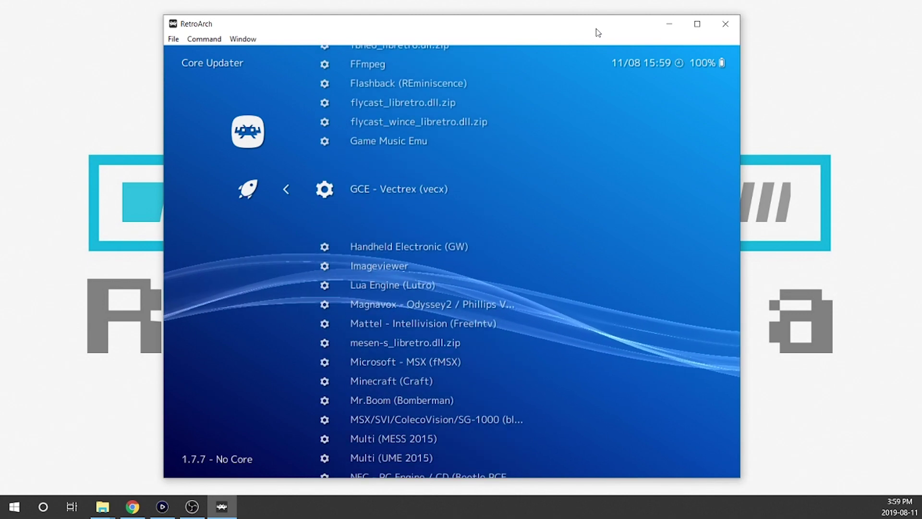
key("Down")
key("Down")
key("Down")
key("Down")
key("Down")
key("Down")
key("Down")
key("Down")
key("Down")
key("Down")
key("Down")
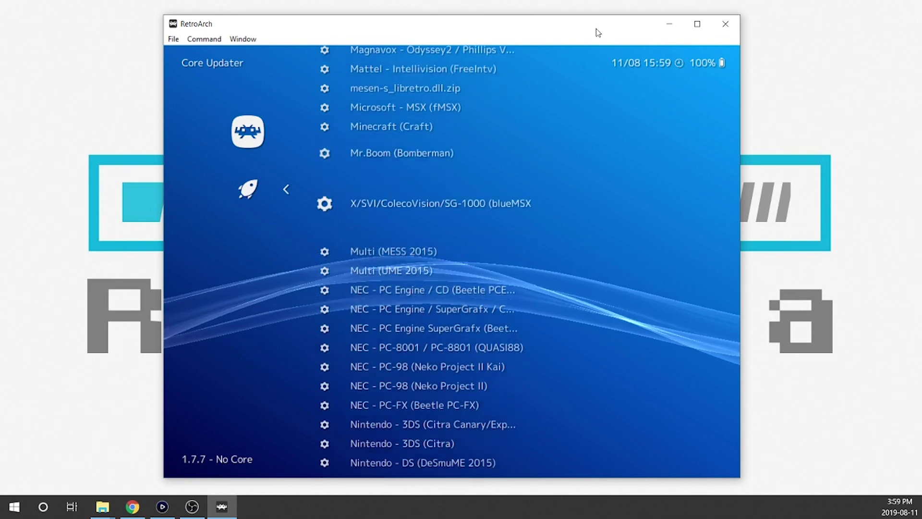
key("Down")
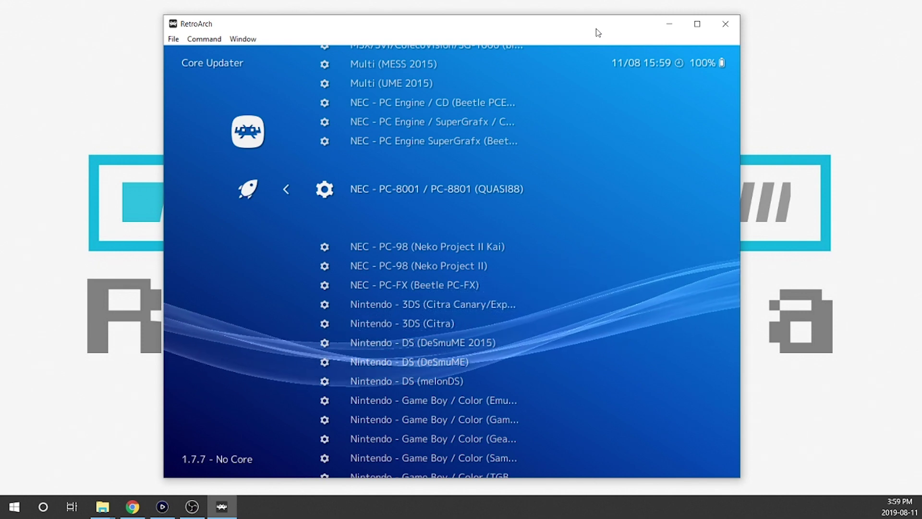
key("Down")
key("Down")
key("Down")
key("Down")
key("Down")
key("Down")
key("Down")
key("Down")
key("Down")
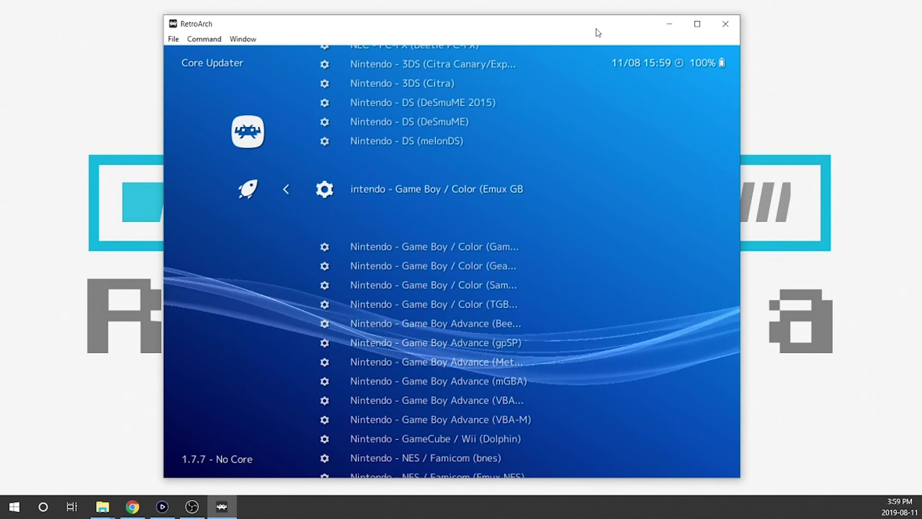
key("Down")
key("Down")
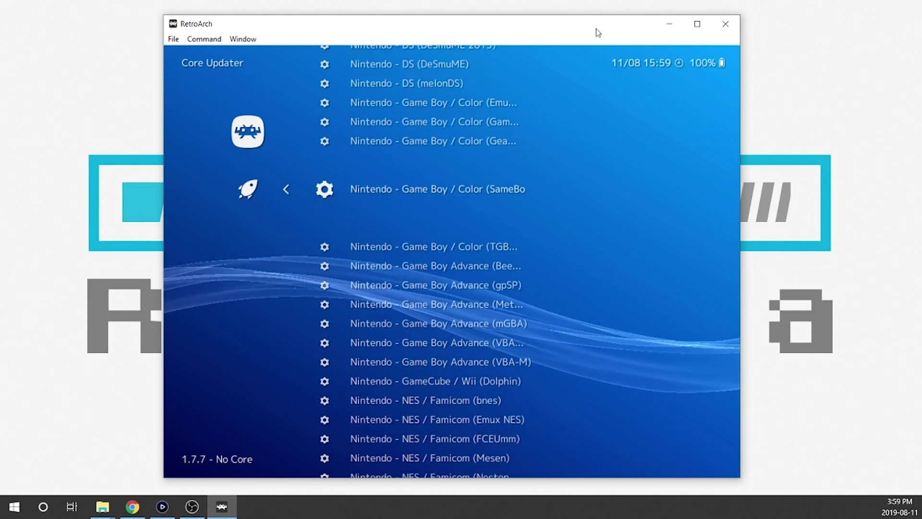
key("Up")
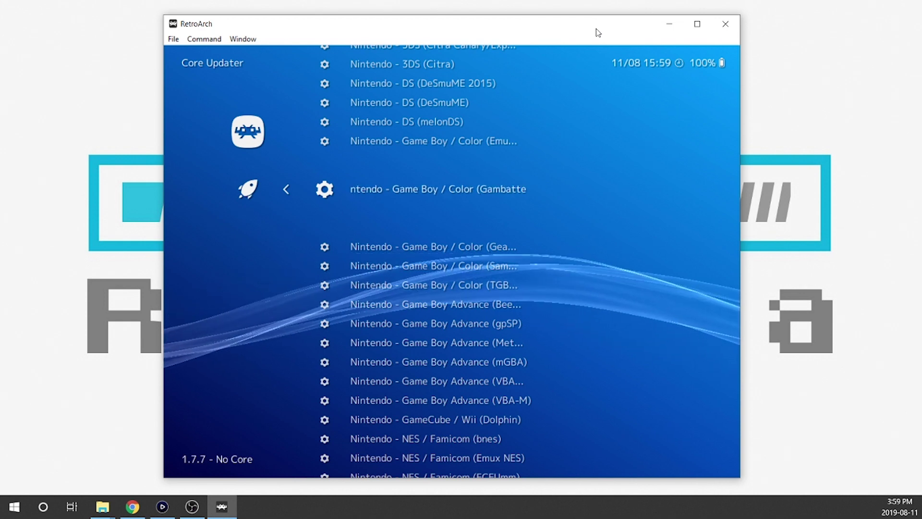
Download the Gambatte core and return to the Online Updater list
key("Return")
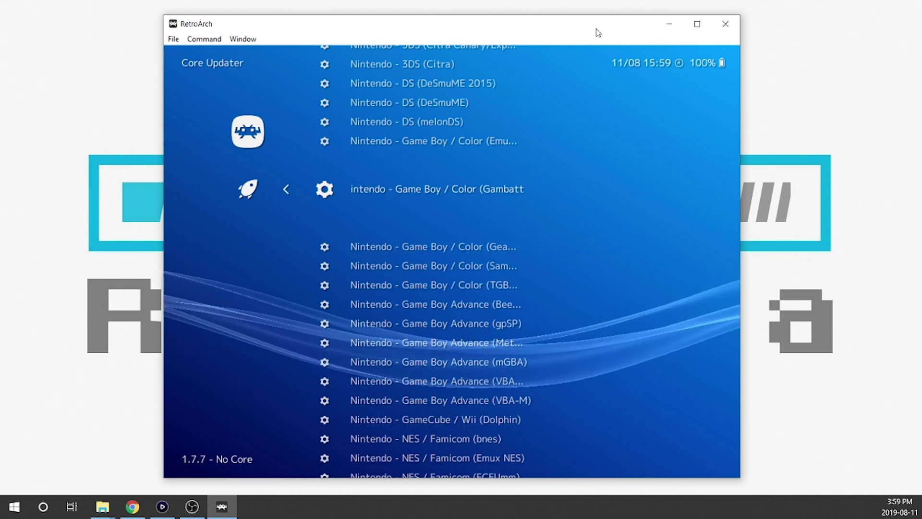
key("Up")
key("Up")
key("Up")
key("Up")
key("Up")
key("Up")
key("Up")
key("Up")
key("Up")
key("Up")
key("Up")
key("Up")
key("Up")
key("Up")
key("Up")
key("Up")
key("Up")
key("Up")
key("Up")
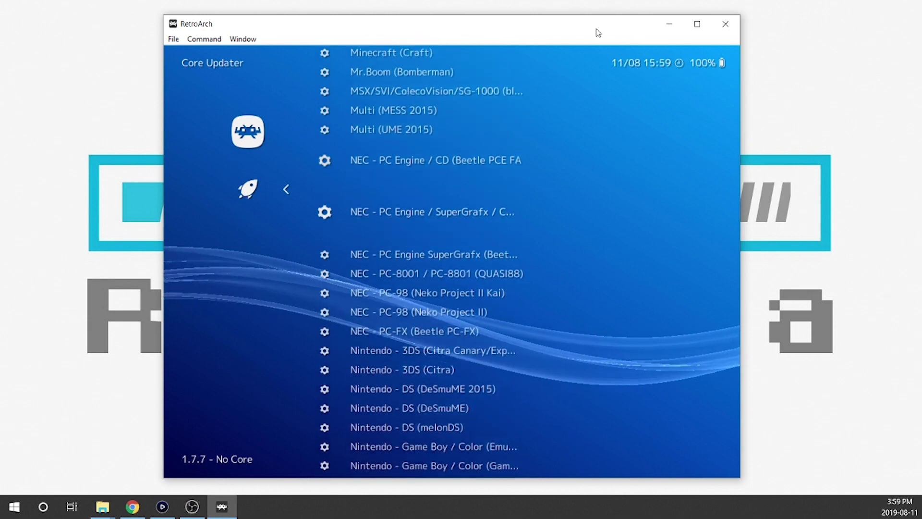
key("Up")
key("Up")
key("Up")
key("Up")
key("Up")
key("Up")
key("Up")
key("Up")
key("Up")
key("Up")
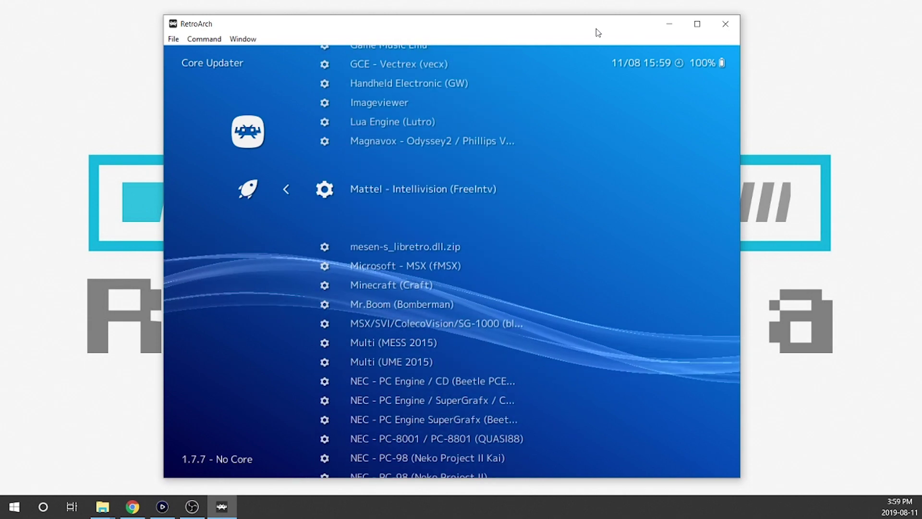
key("BackSpace")
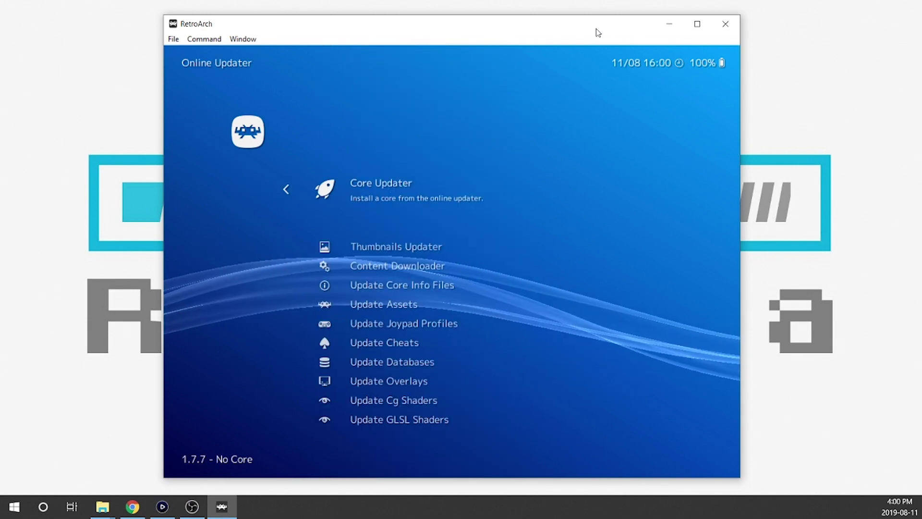
Download the Nintendo - Game Boy Color.zip pack from the Thumbnails Updater
key("Down")
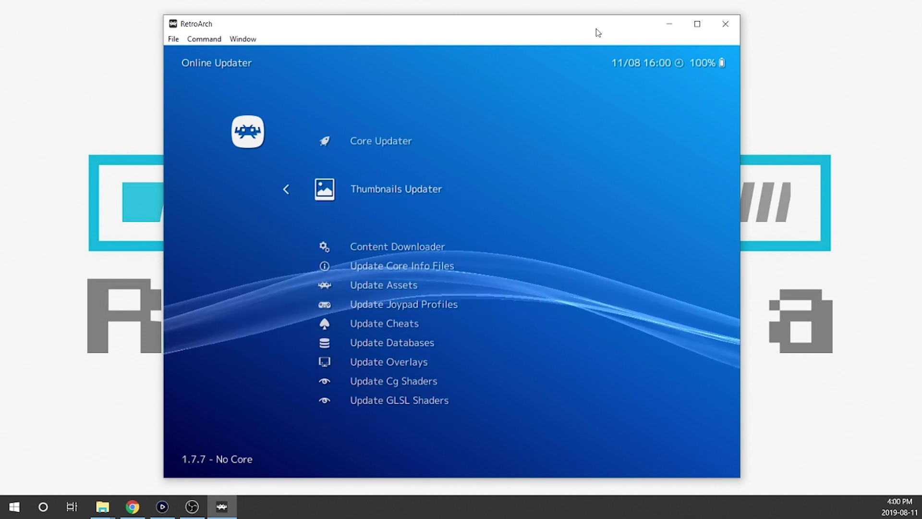
key("Return")
key("Down")
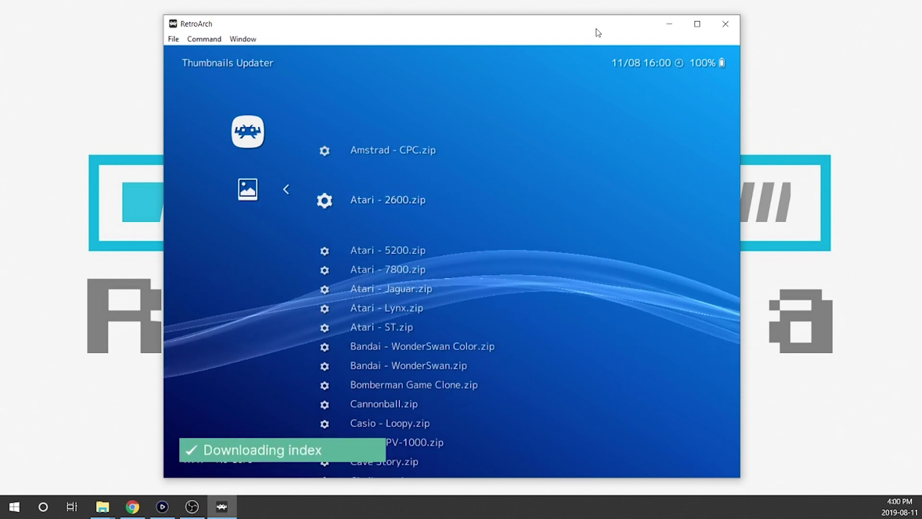
key("Down")
key("Down")
key("Down")
key("Down")
key("Down")
key("Down")
key("Down")
key("Down")
key("Down")
key("Down")
key("Down")
key("Down")
key("Down")
key("Down")
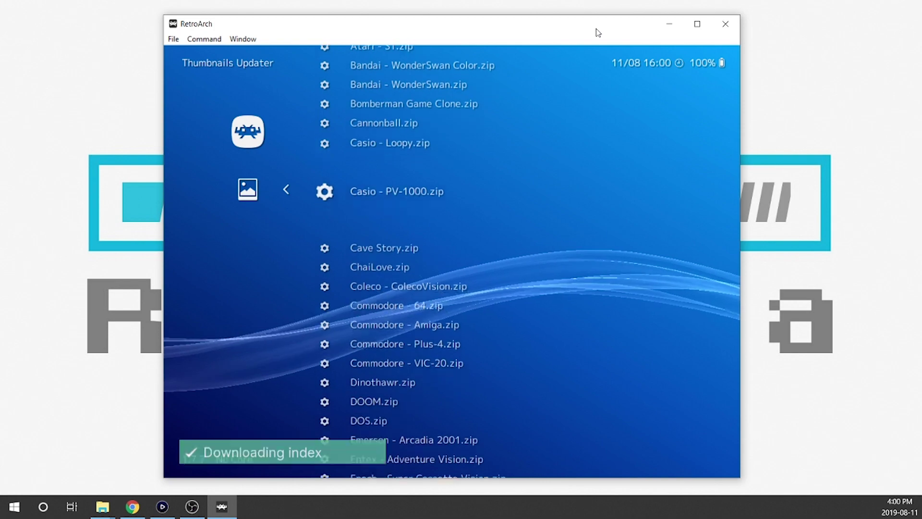
key("Down")
key("Down")
key("Down")
key("Down")
key("Down")
key("Down")
key("Down")
key("Down")
key("Down")
key("Down")
key("Down")
key("Down")
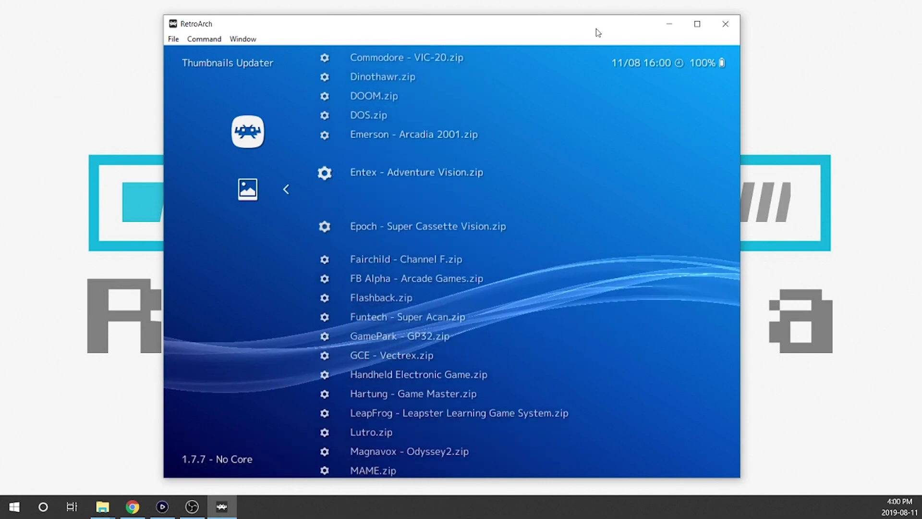
key("Down")
key("Down")
key("Down")
key("Down")
key("Down")
key("Down")
key("Down")
key("Down")
key("Down")
key("Down")
key("Down")
key("Down")
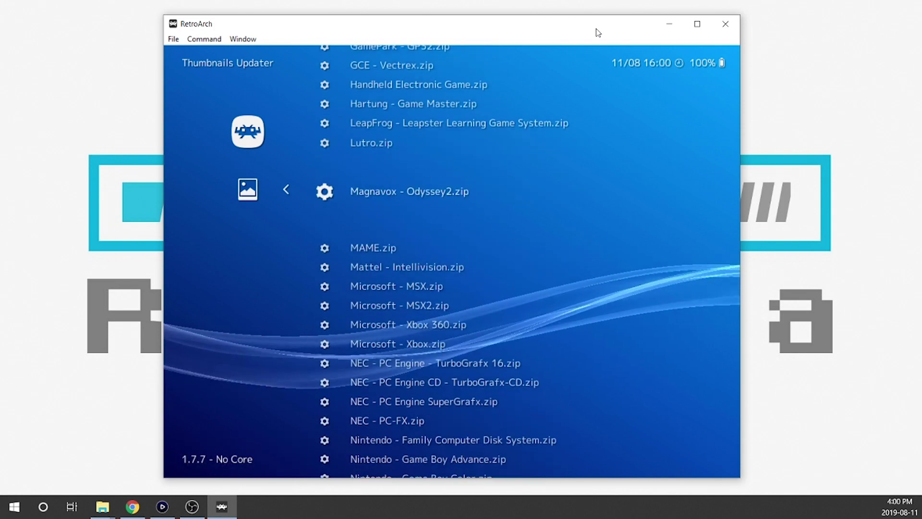
key("Down")
key("Down")
key("Down")
key("Down")
key("Down")
key("Down")
key("Down")
key("Down")
key("Down")
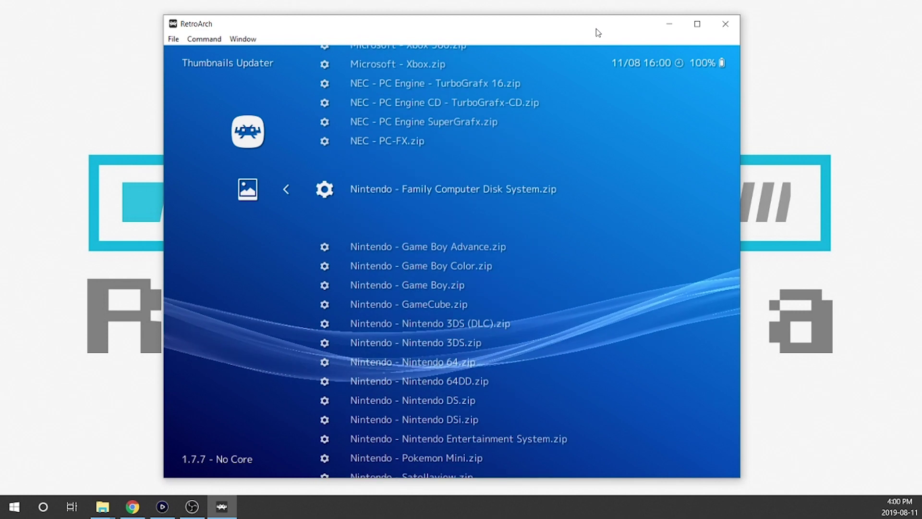
key("Down")
key("Return")
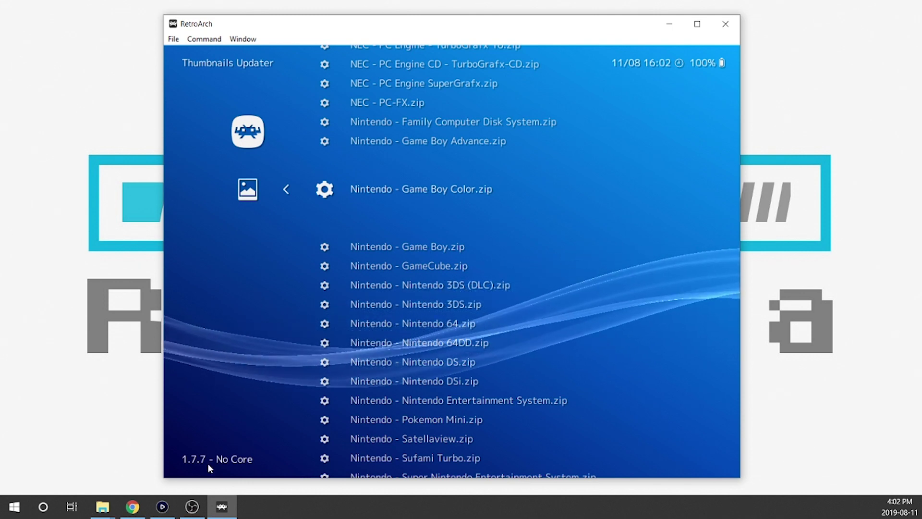
mouse_move(192, 500)
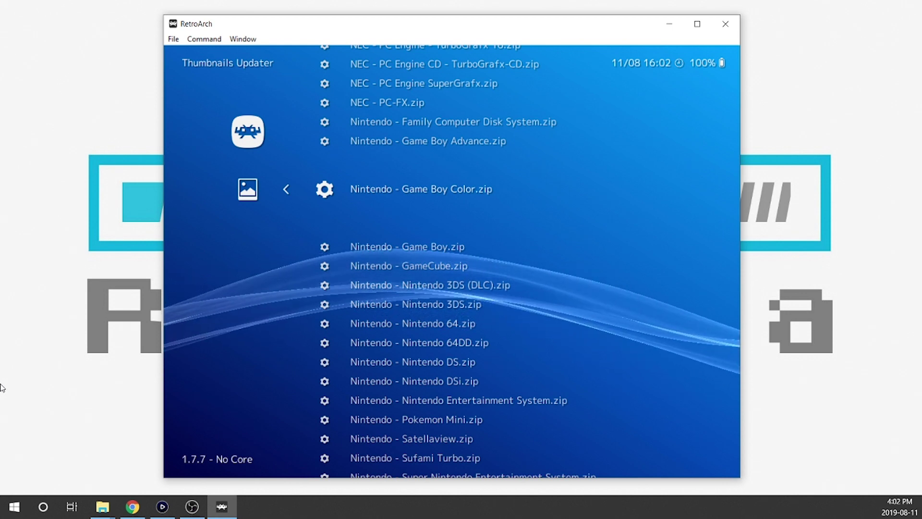
key("Down")
key("Down")
key("Down")
key("Down")
key("Down")
key("Down")
key("Down")
key("Down")
key("Down")
key("Down")
key("Down")
key("Down")
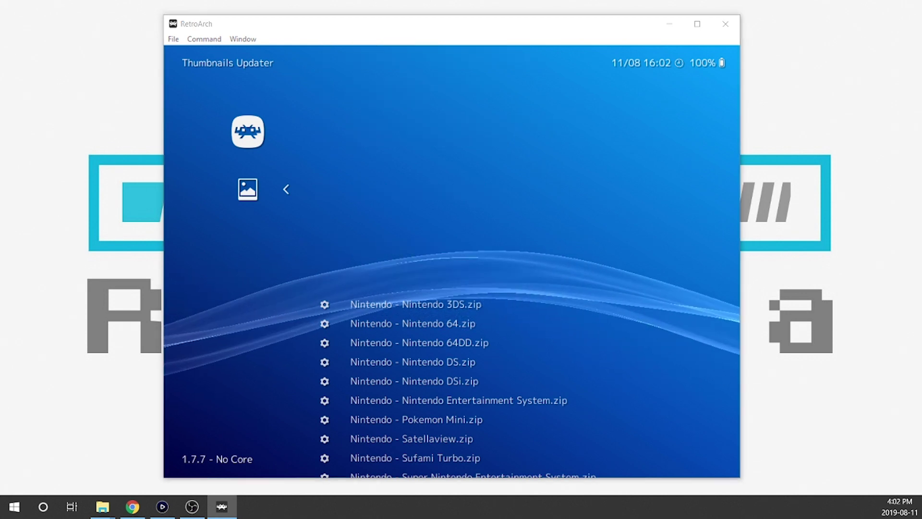
Arrange the SONY (I:) and Game Boy Color windows side by side, then open roms on SONY (I:)
key("Escape")
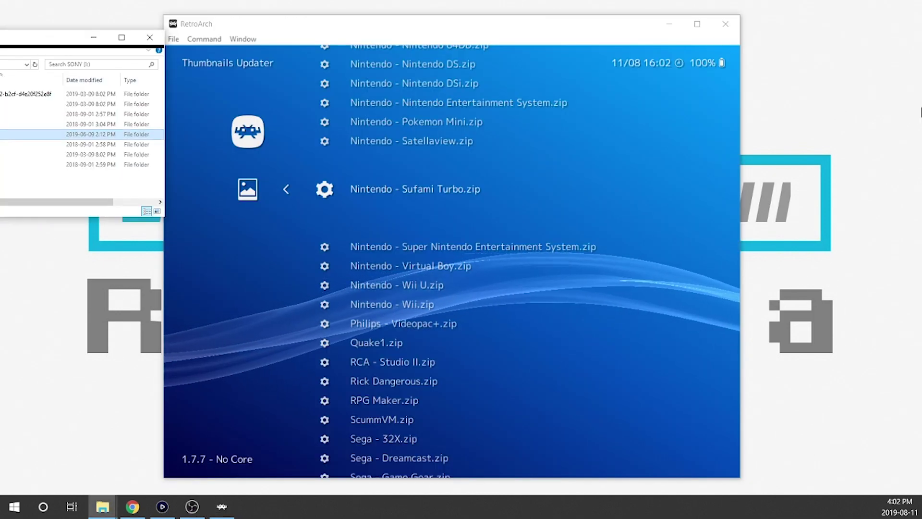
left_click_drag(49, 37, 685, 84)
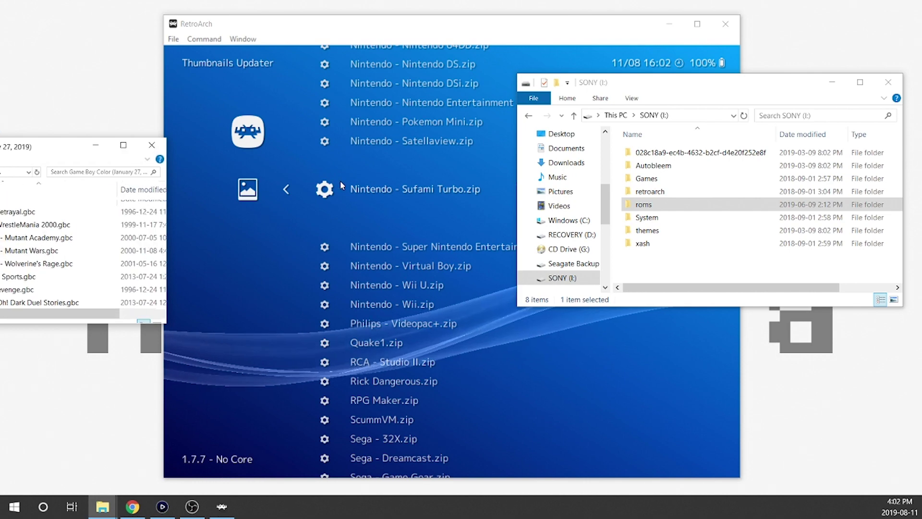
left_click_drag(305, 154, 296, 121)
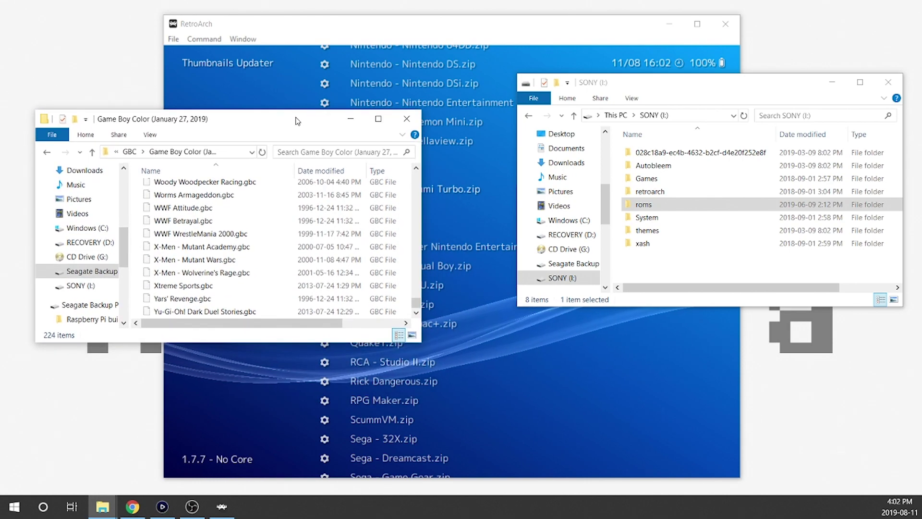
scroll(203, 242, "up", 20)
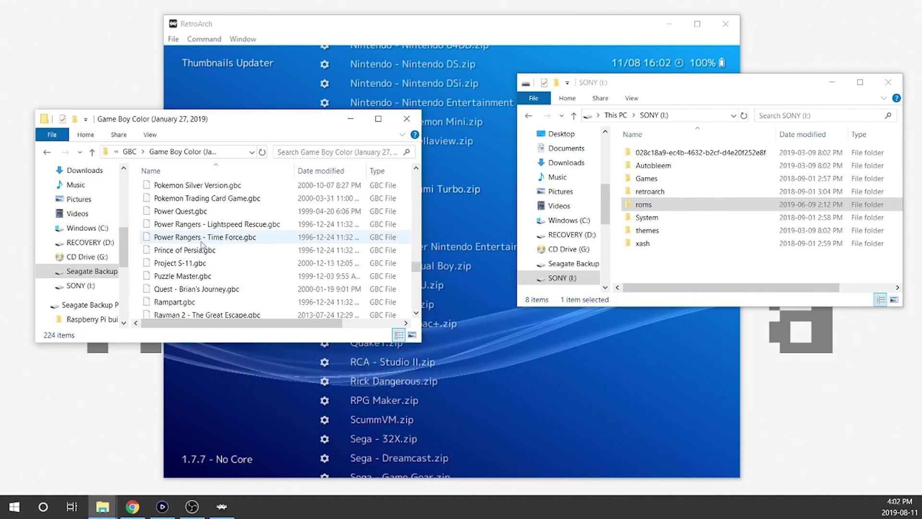
scroll(203, 242, "up", 18)
left_click(737, 269)
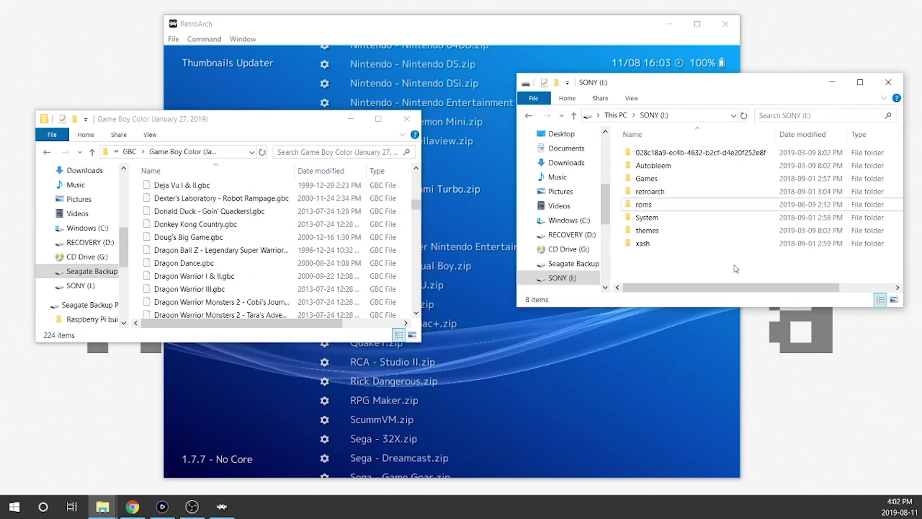
double_click(644, 204)
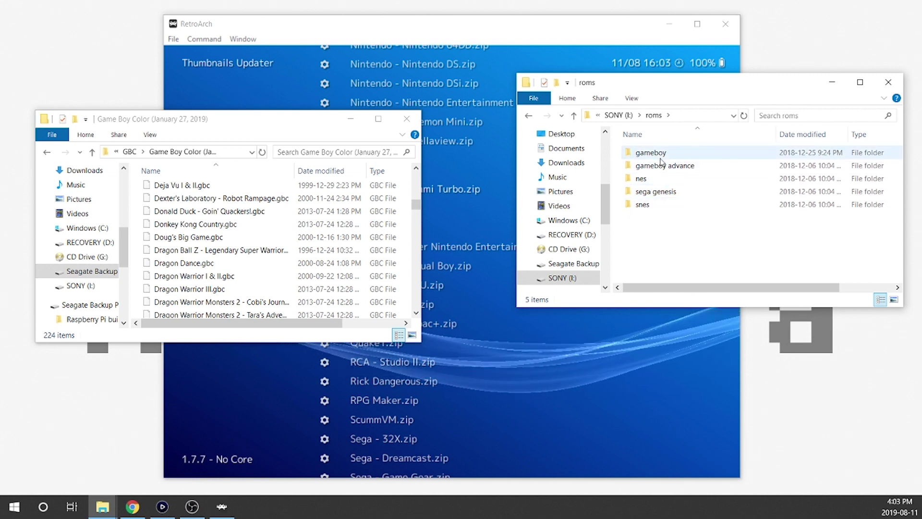
Create a new folder named Gameboy Color inside roms
right_click(651, 241)
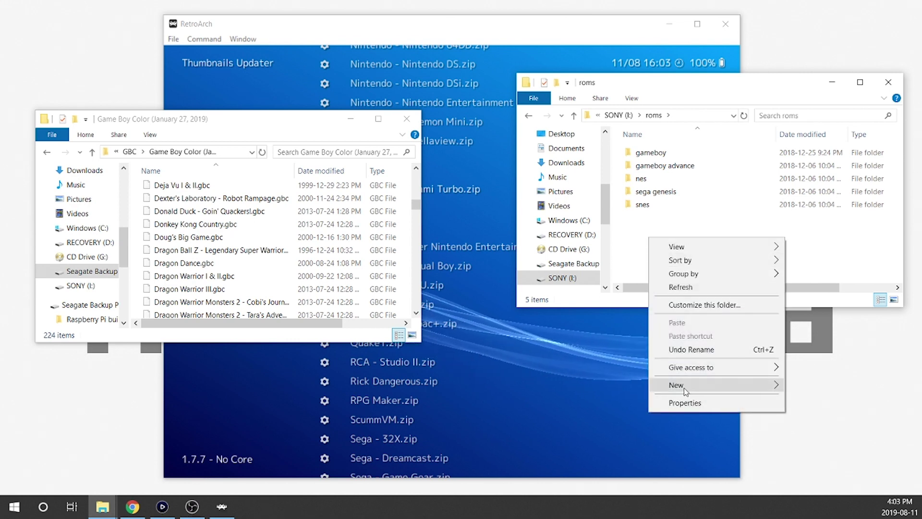
mouse_move(686, 388)
left_click(810, 385)
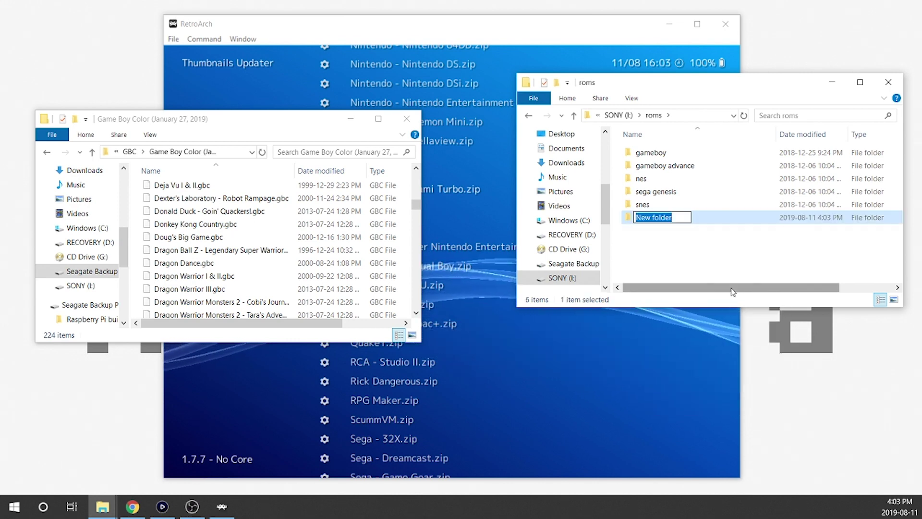
type("Gameboy")
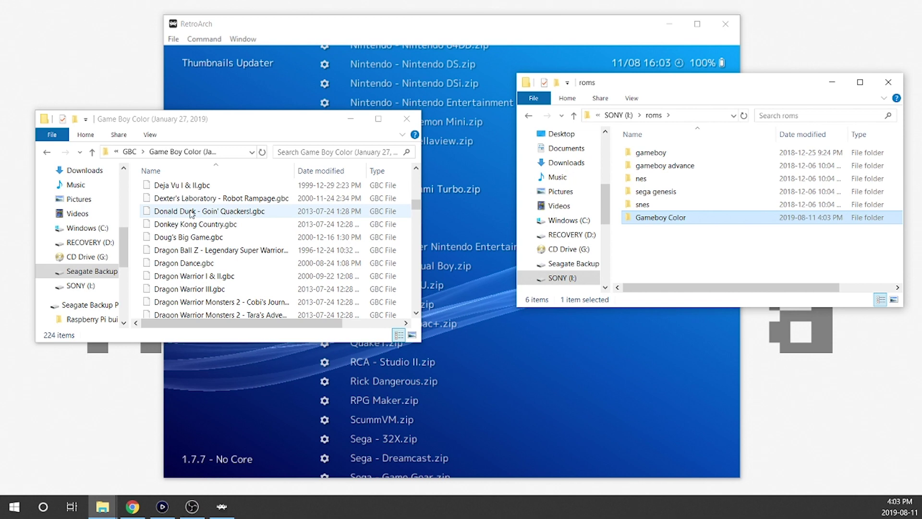
Copy all 217 Game Boy Color ROMs into the Gameboy Color folder
scroll(191, 213, "up", 15)
scroll(184, 217, "down", 2)
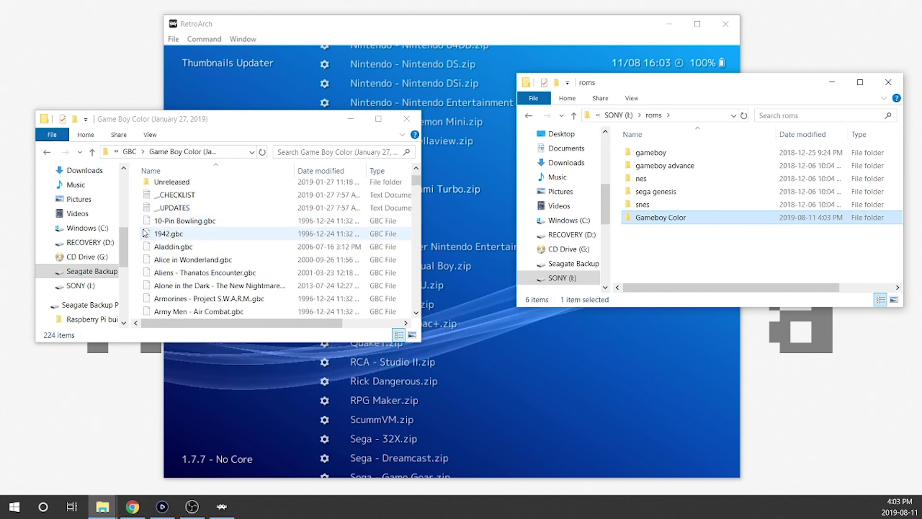
left_click_drag(136, 224, 219, 402)
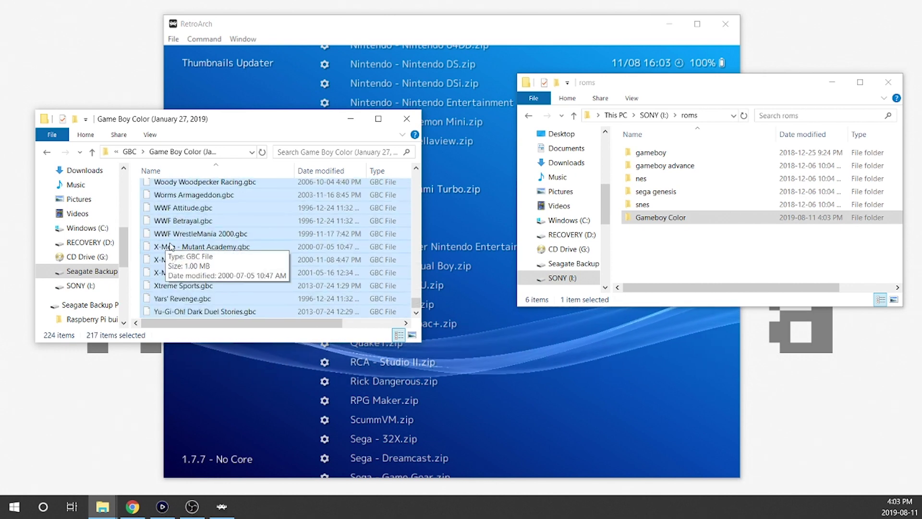
left_click_drag(172, 247, 679, 219)
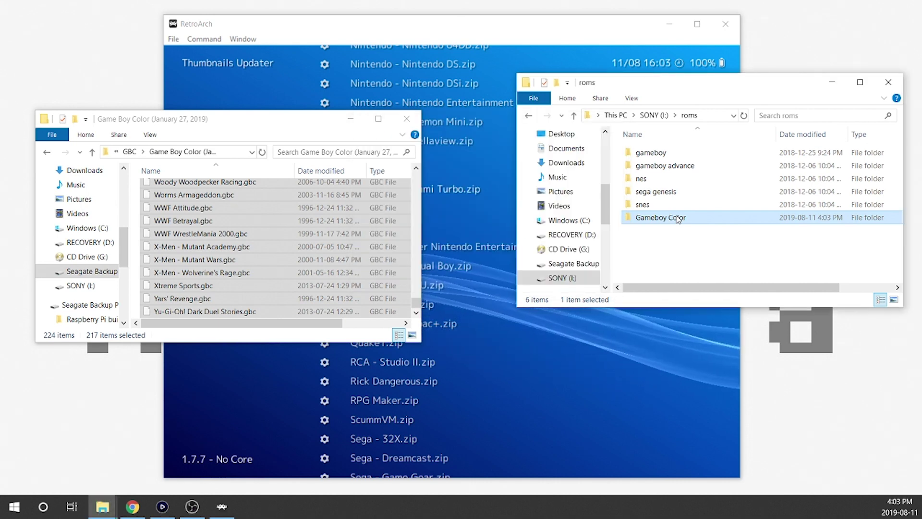
Close the Game Boy Color source window and minimize the roms window
left_click(407, 120)
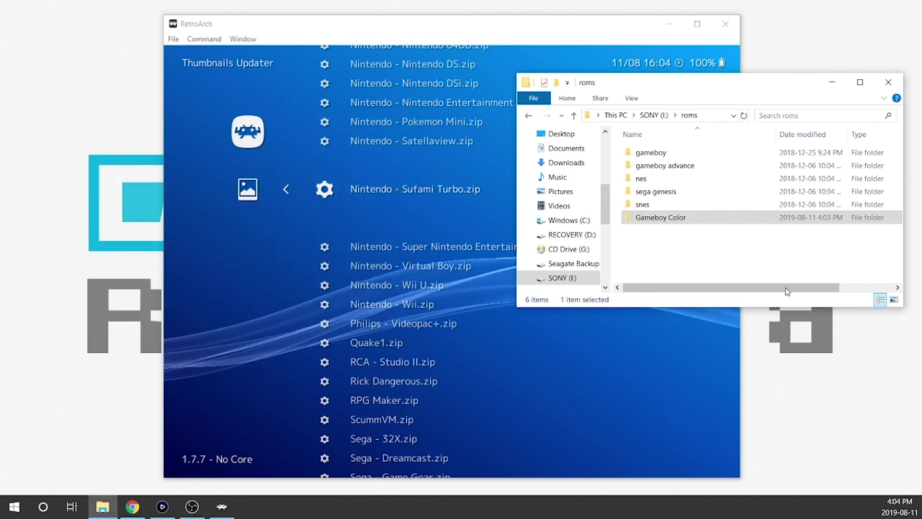
left_click(735, 275)
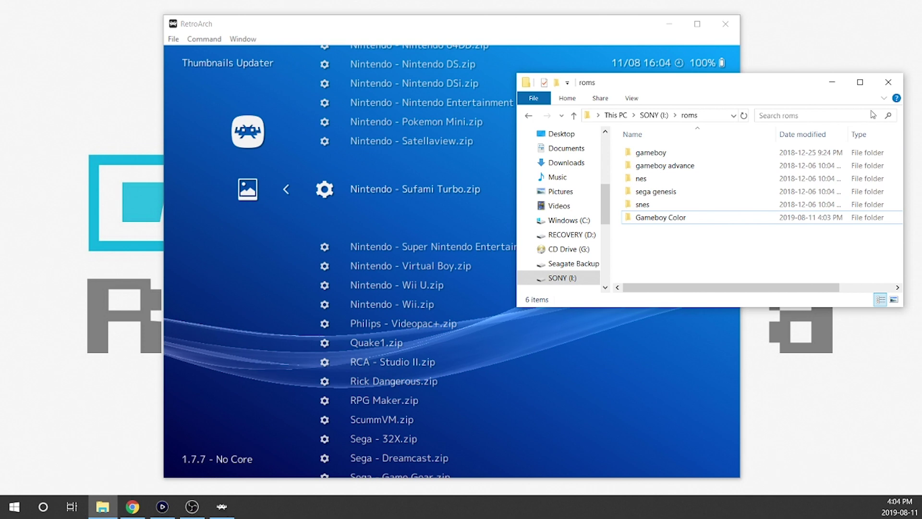
left_click(832, 83)
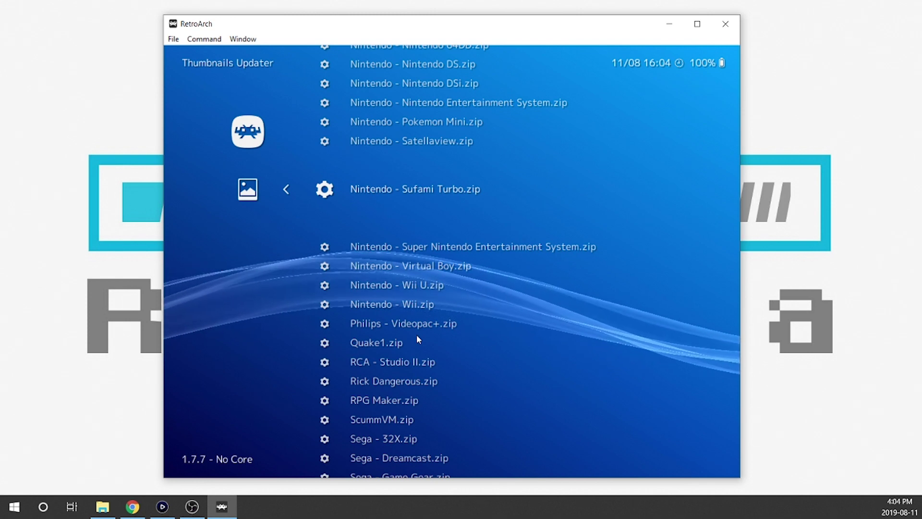
Return to the Main Menu and start Scan Directory under Import Content
key("Up")
key("Up")
key("Up")
key("Up")
key("Up")
key("Up")
key("Up")
key("Up")
key("Up")
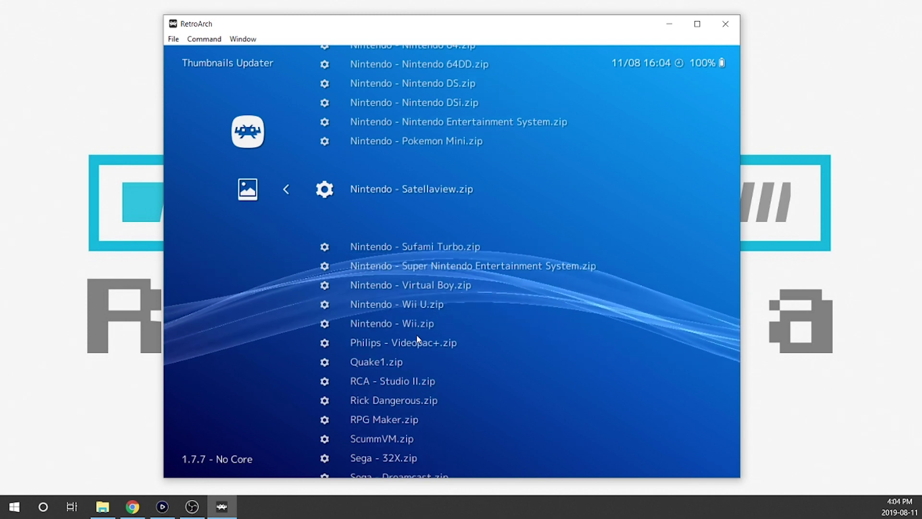
key("BackSpace")
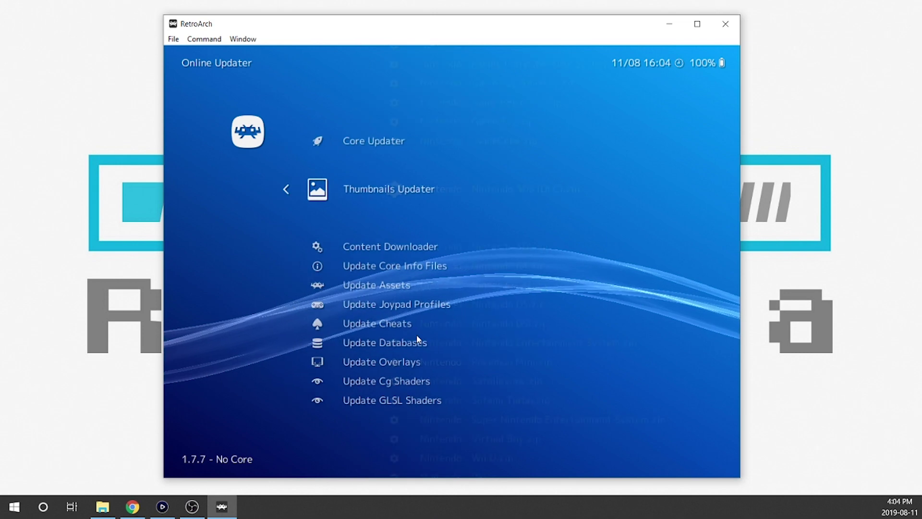
key("BackSpace")
key("Up")
key("Right")
key("Right")
key("Right")
key("Right")
key("Right")
key("Right")
key("Right")
key("Right")
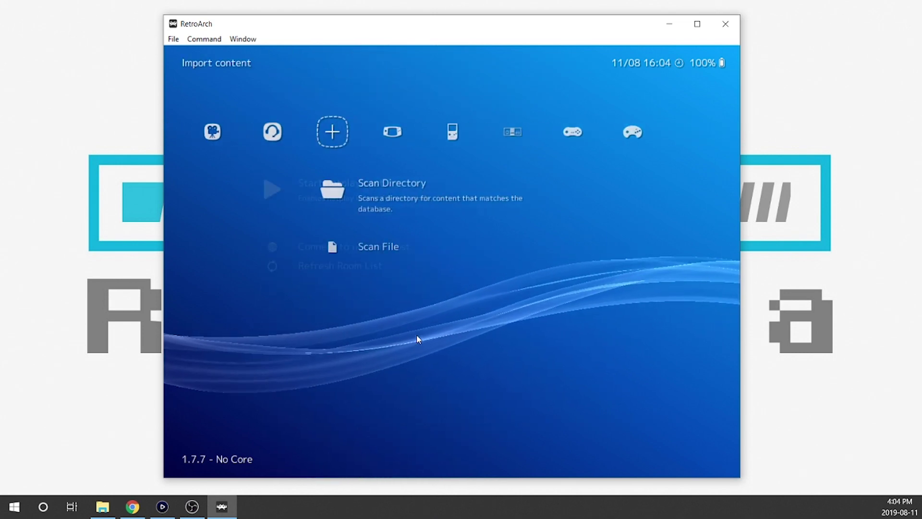
key("Return")
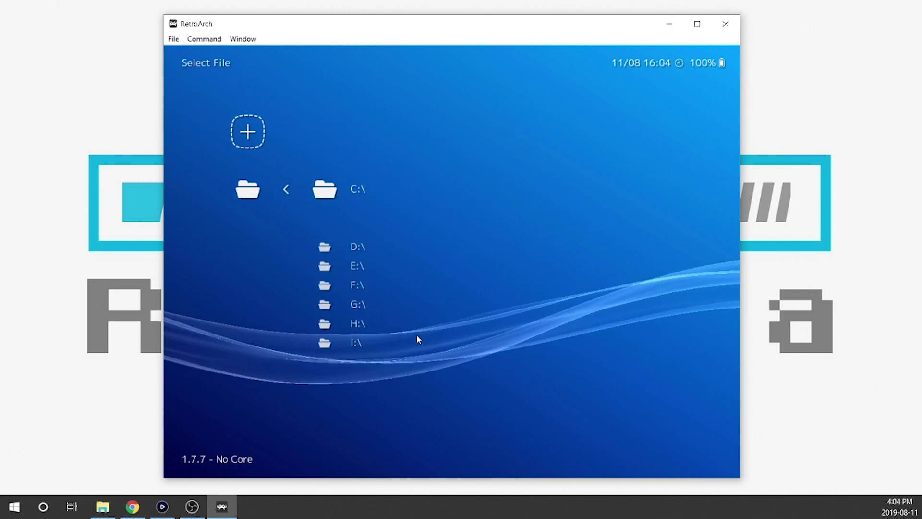
Browse to I:\roms\Gameboy Color and highlight <Scan This Directory>
key("Down")
key("Down")
key("Down")
key("Down")
key("Down")
key("Down")
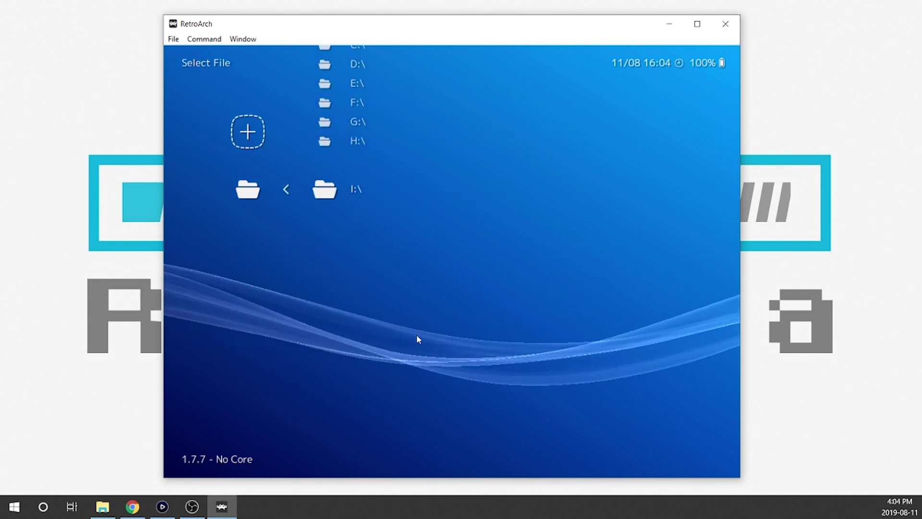
key("Return")
key("Down")
key("Down")
key("Down")
key("Down")
key("Down")
key("Down")
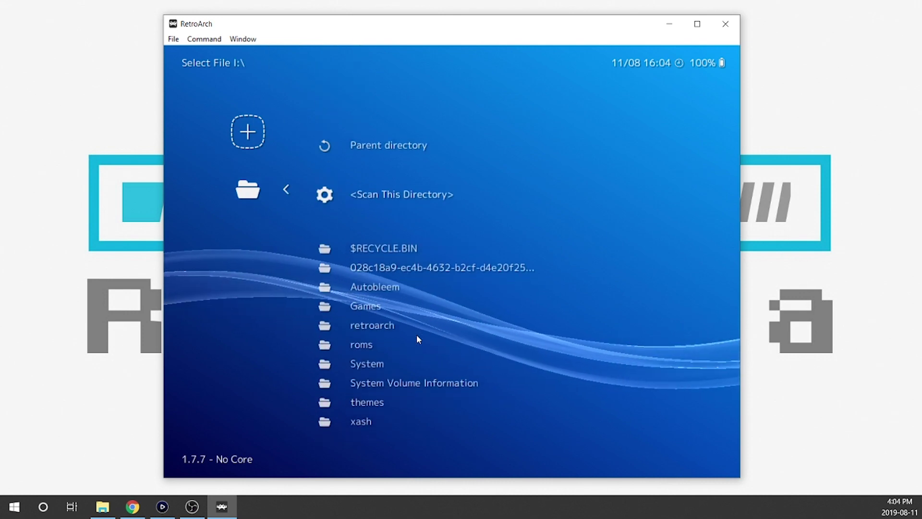
key("Down")
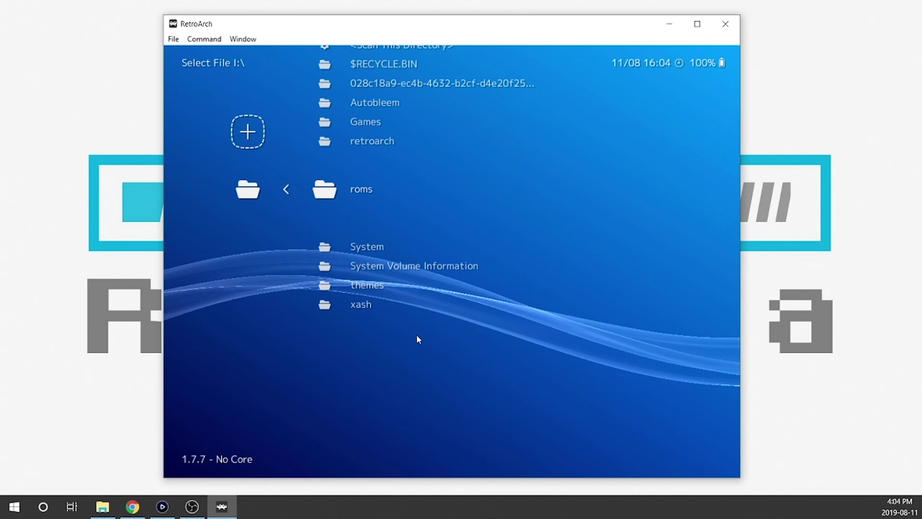
key("Return")
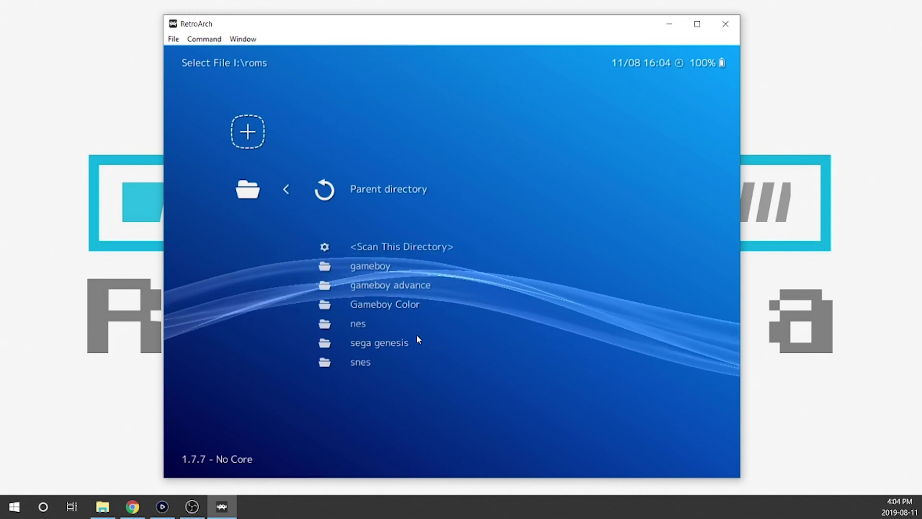
key("Down")
key("Down")
key("Down")
key("Down")
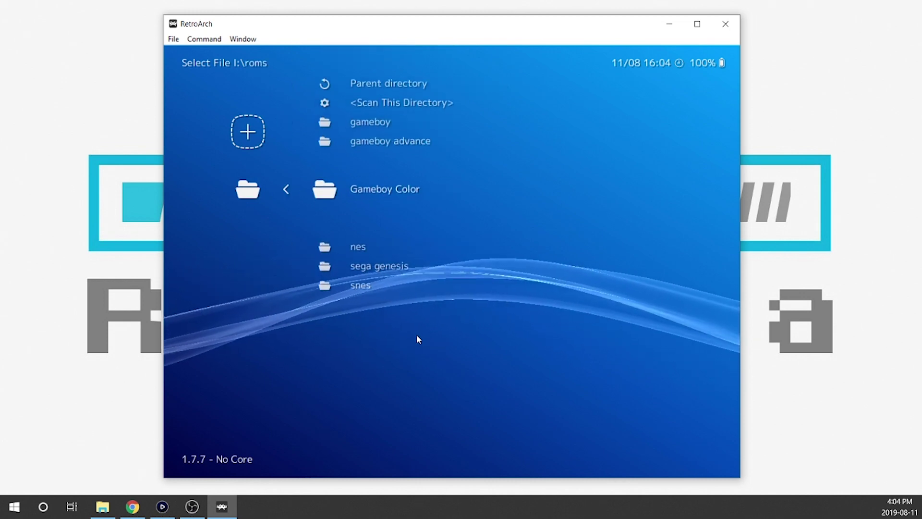
key("Return")
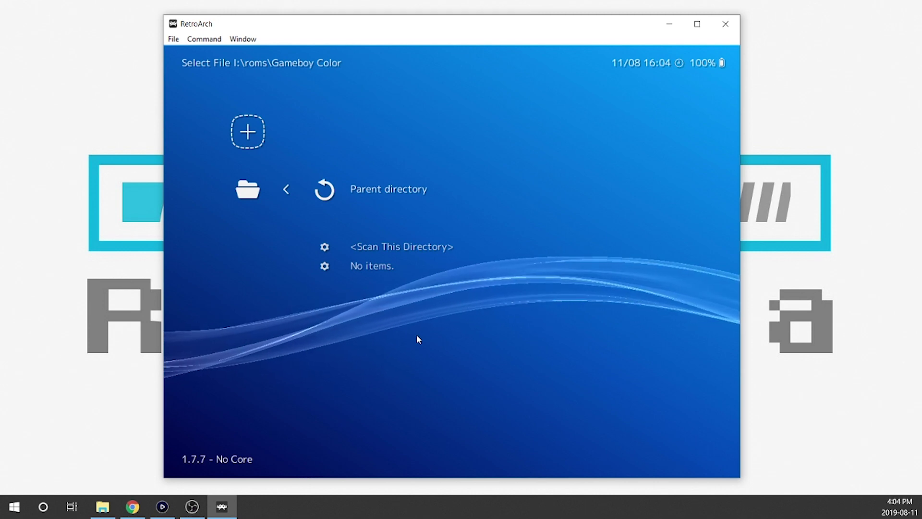
key("Down")
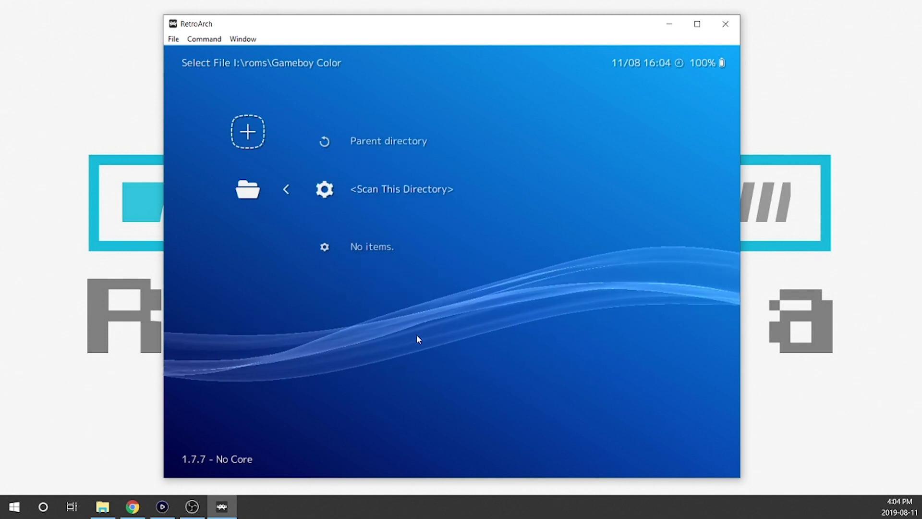
Scan the Gameboy Color folder and let the 217-file scan finish
key("Return")
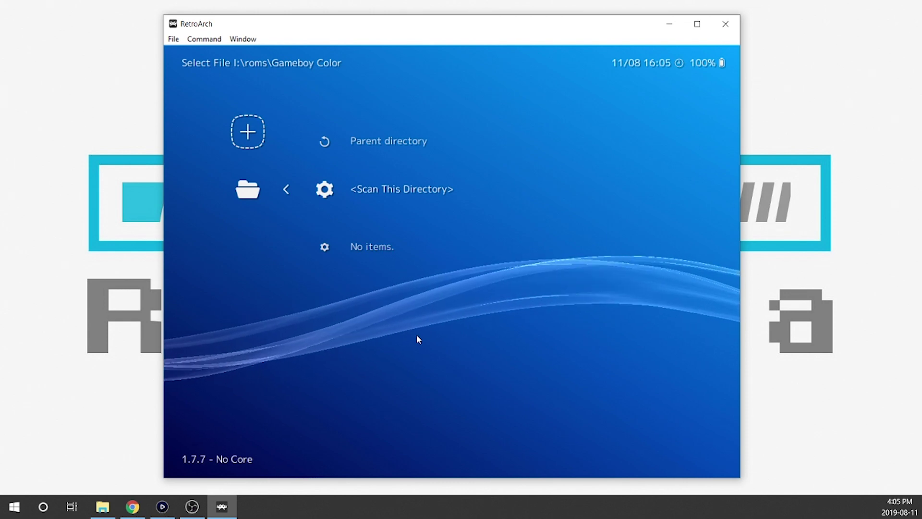
left_click(243, 40)
left_click(259, 66)
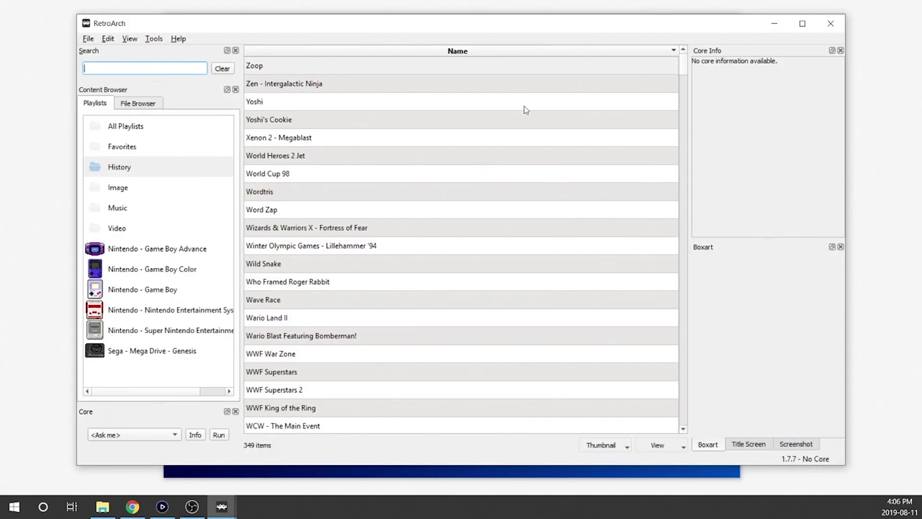
right_click(165, 378)
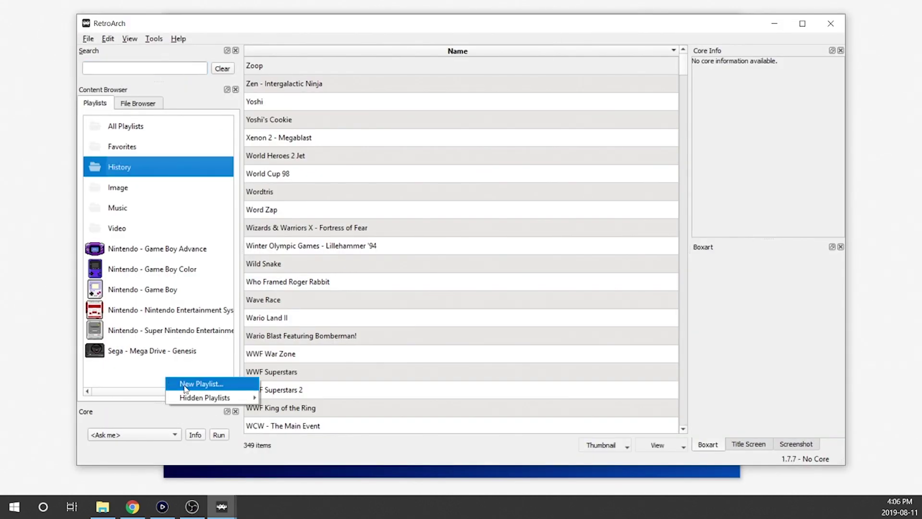
left_click(185, 387)
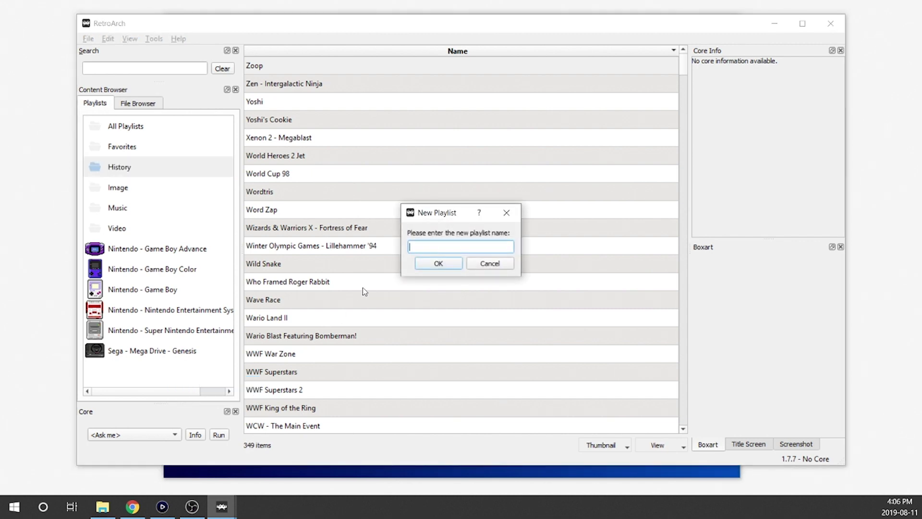
left_click(490, 264)
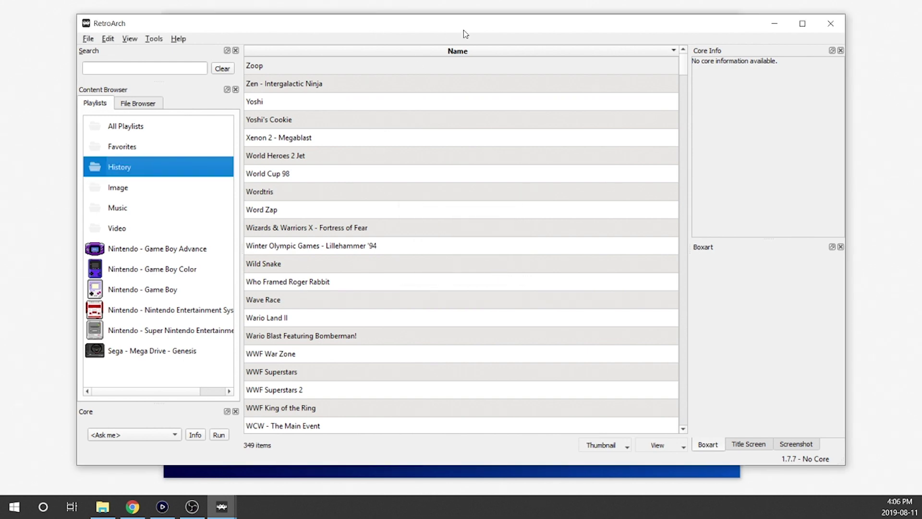
left_click(830, 24)
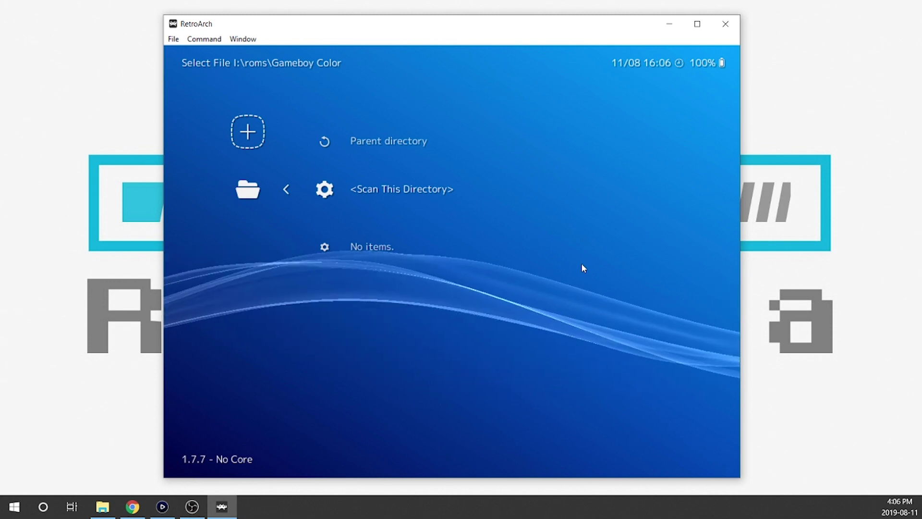
Back out of the file browser and move across to the Game Boy Color playlist
key("BackSpace")
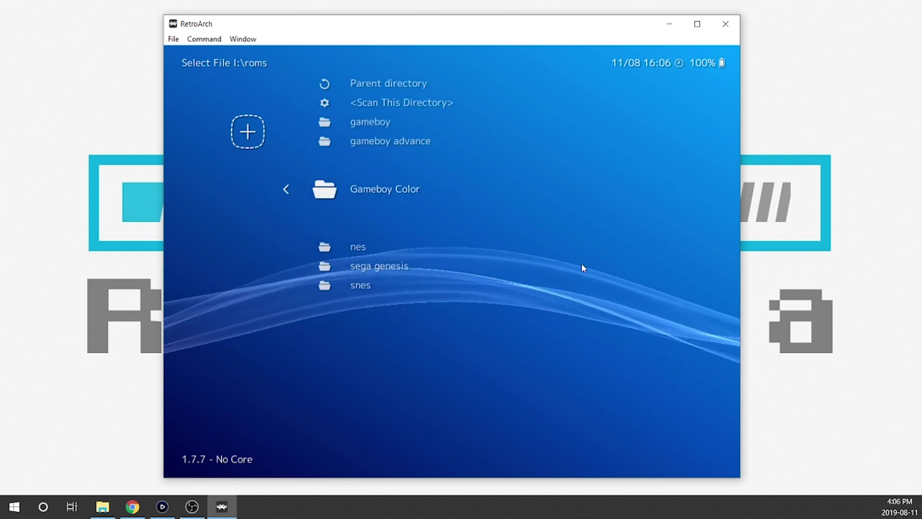
key("BackSpace")
key("BackSpace")
key("BackSpace")
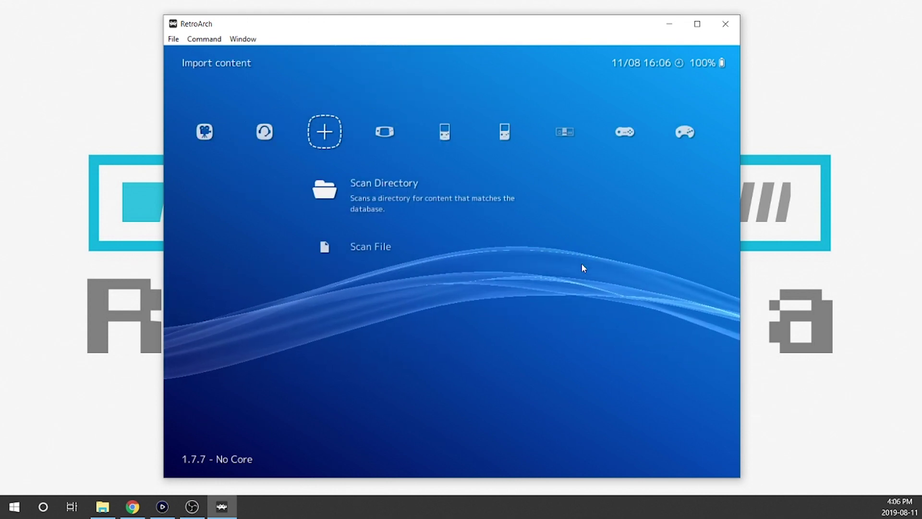
key("Right")
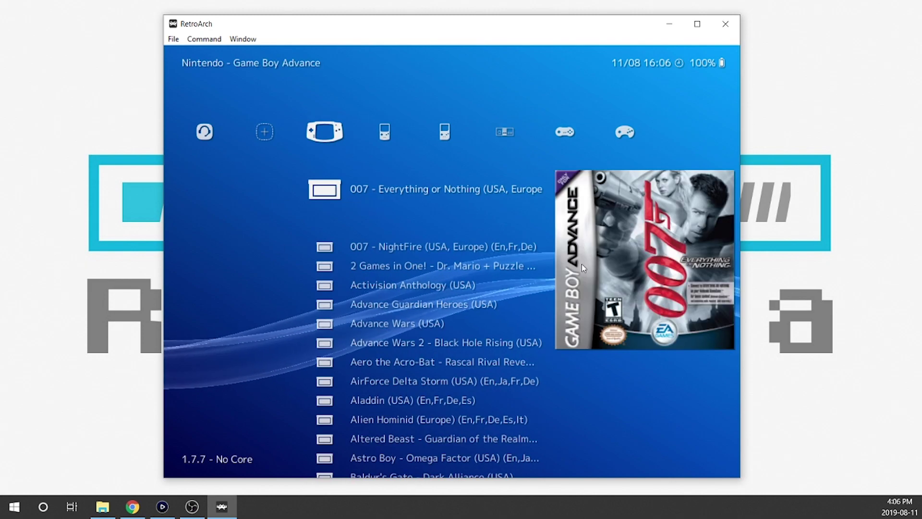
key("Right")
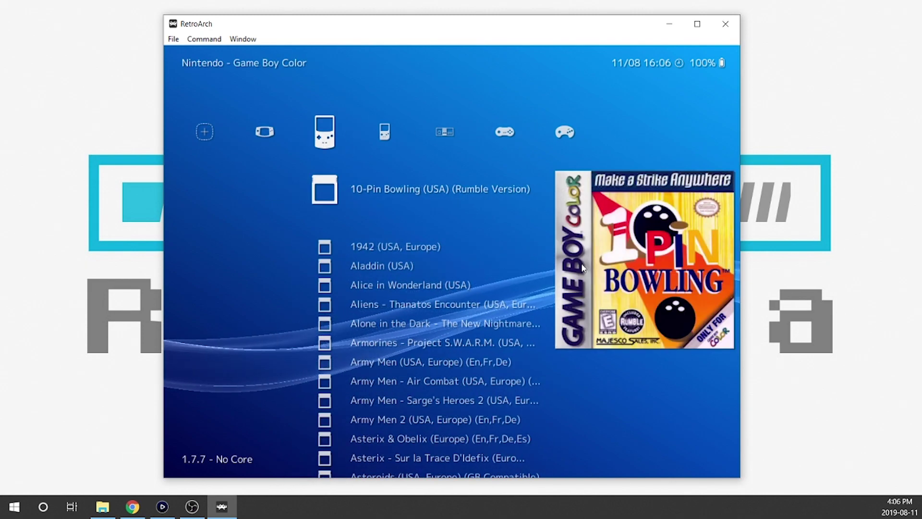
Check the information for Army Men - Air Combat in the Game Boy Color playlist
key("Down")
key("Down")
key("Down")
key("Down")
key("Down")
key("Down")
key("Down")
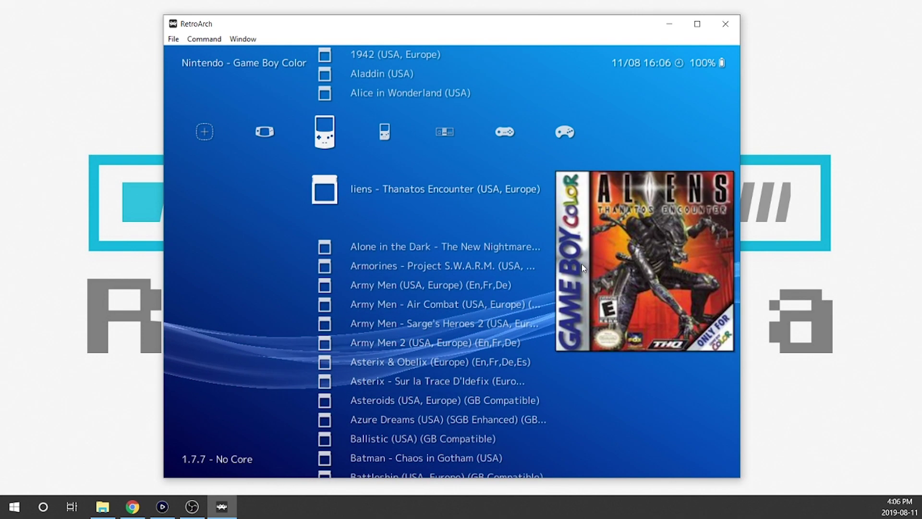
key("Down")
key("Shift_R")
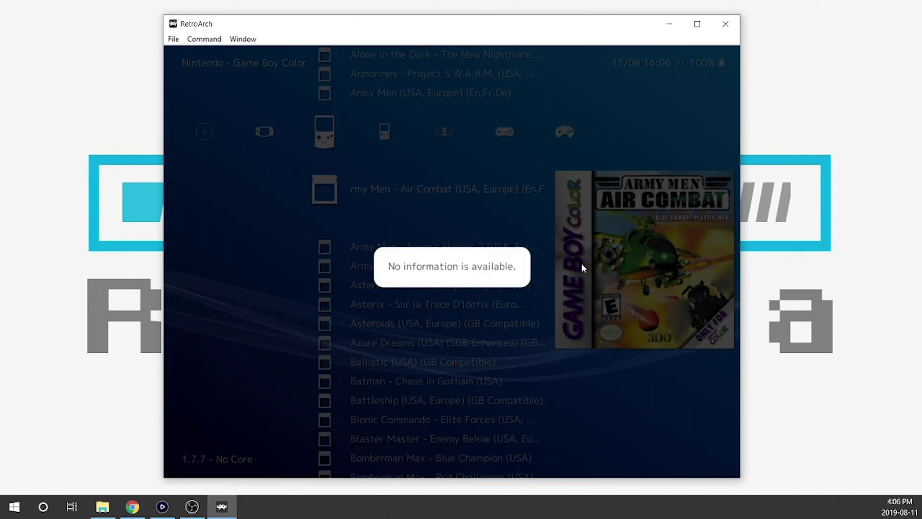
key("Shift_R")
key("Up")
key("Up")
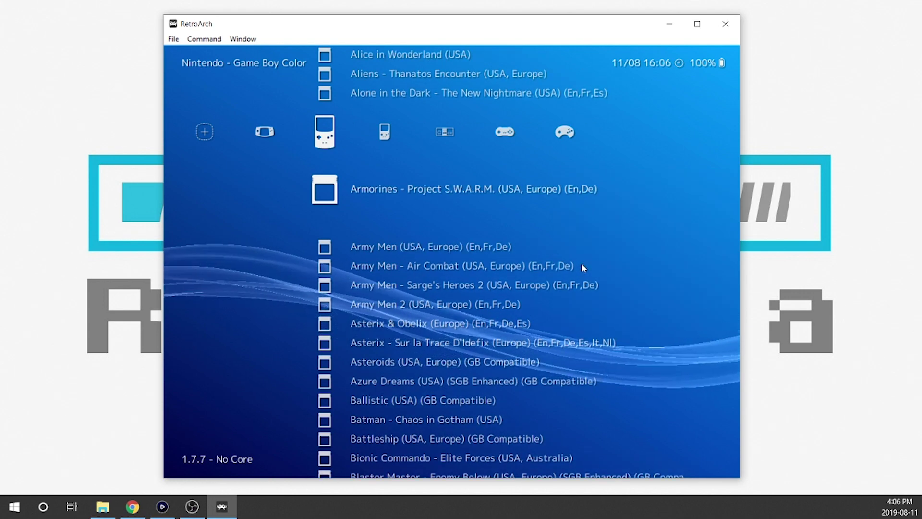
Browse the box art down to Conker's Pocket Tales, then move to the Game Boy Advance playlist
key("Down")
key("Down")
key("Down")
key("Down")
key("Down")
key("Down")
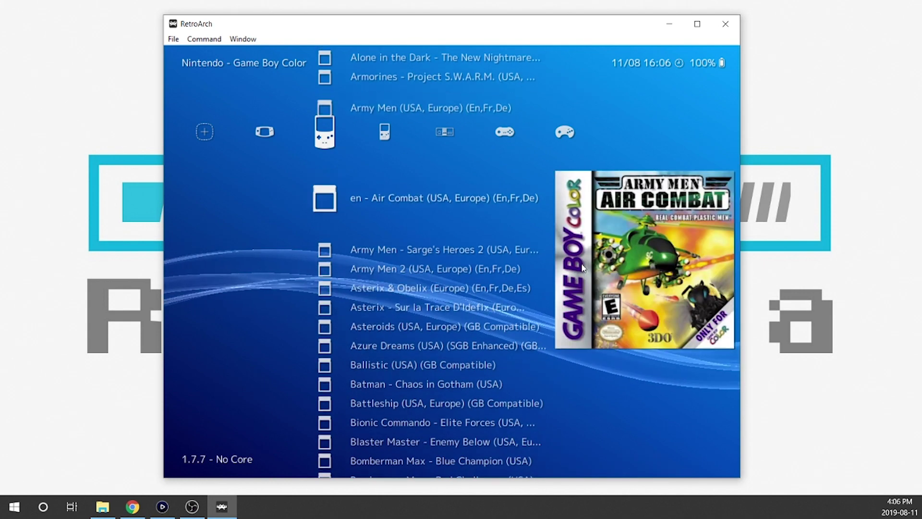
key("Down")
key("Down")
key("Down")
key("Down")
key("Down")
key("Down")
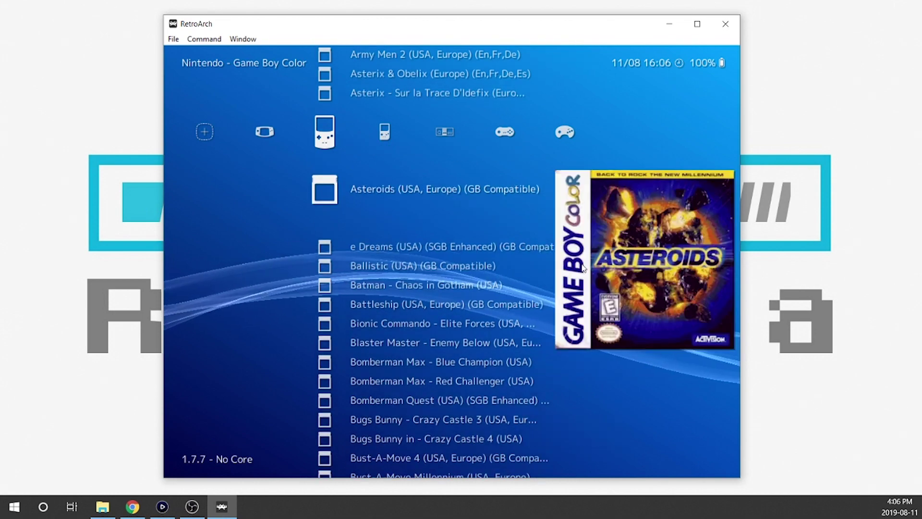
key("Down")
key("Down")
key("Down")
key("Down")
key("Down")
key("Down")
key("Down")
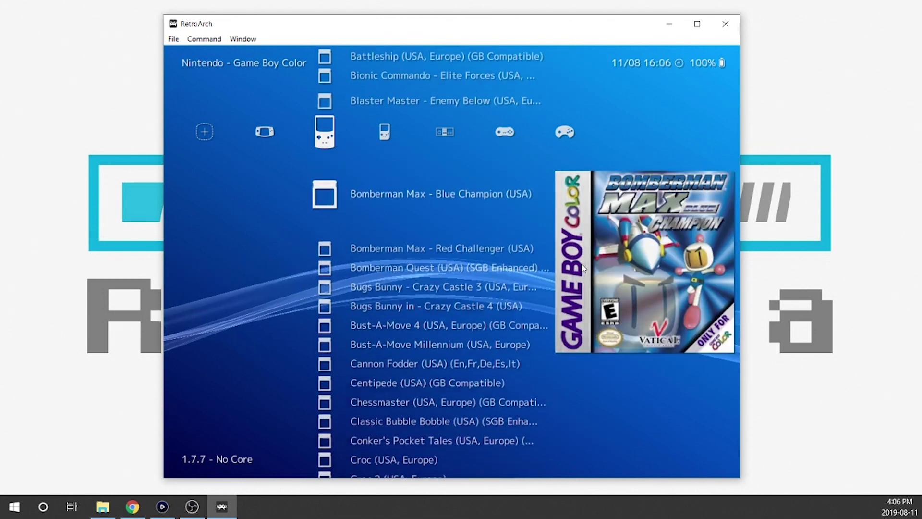
key("Down")
key("Down")
key("Down")
key("Down")
key("Down")
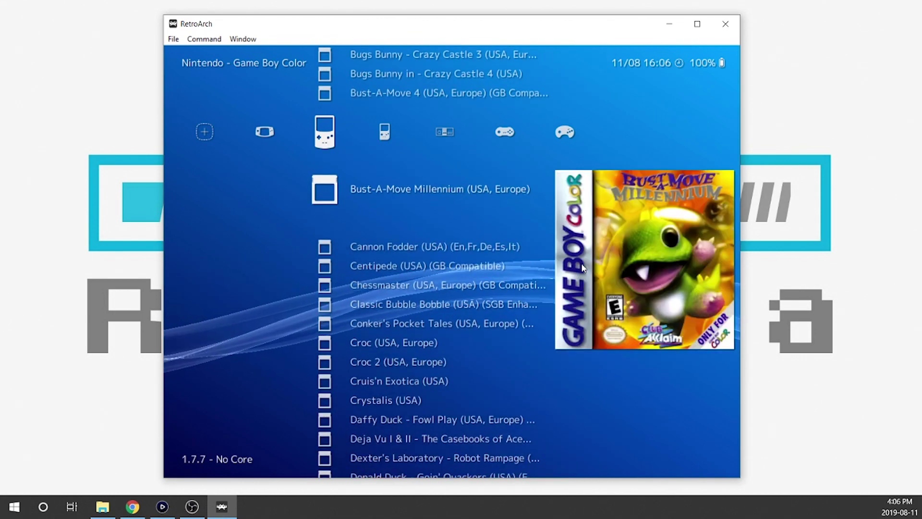
key("Down")
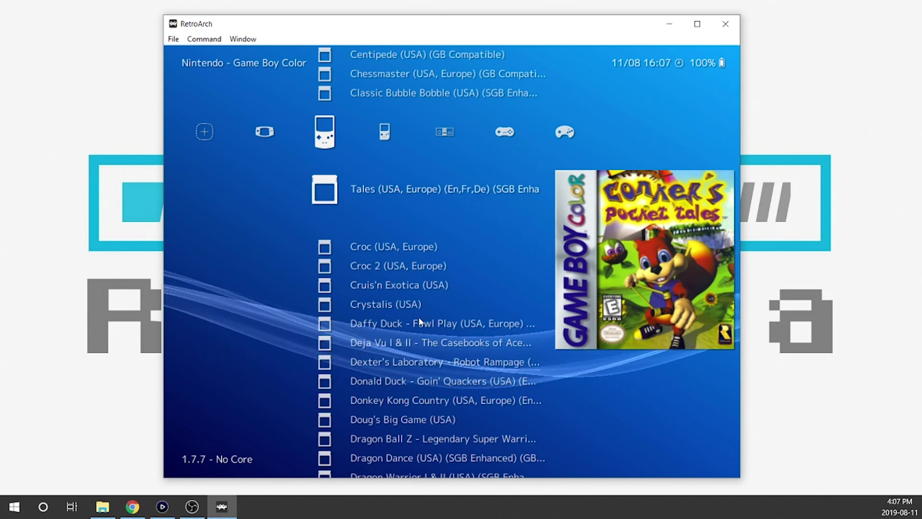
key("Left")
key("Left")
key("Left")
key("Left")
key("Left")
key("Right")
key("Right")
key("Right")
key("Right")
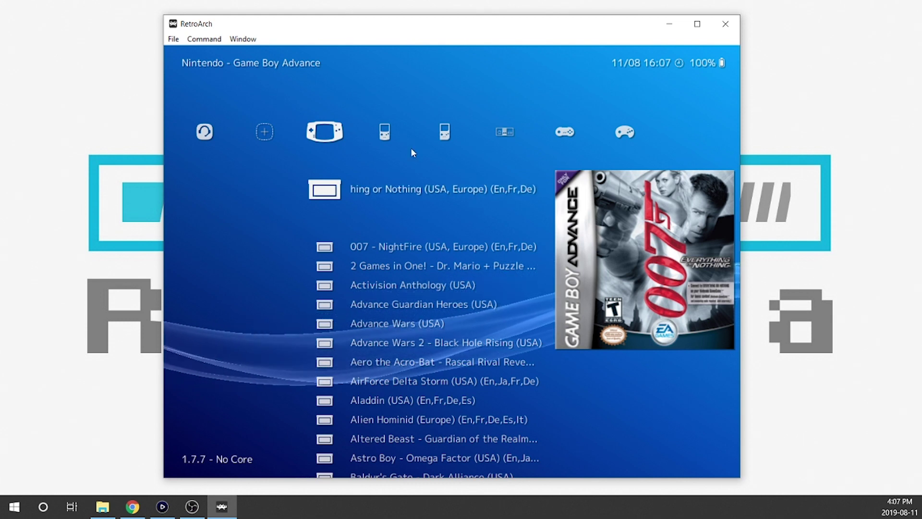
Minimize RetroArch and take the roms Explorer window up to the SONY (I:) drive
left_click(669, 24)
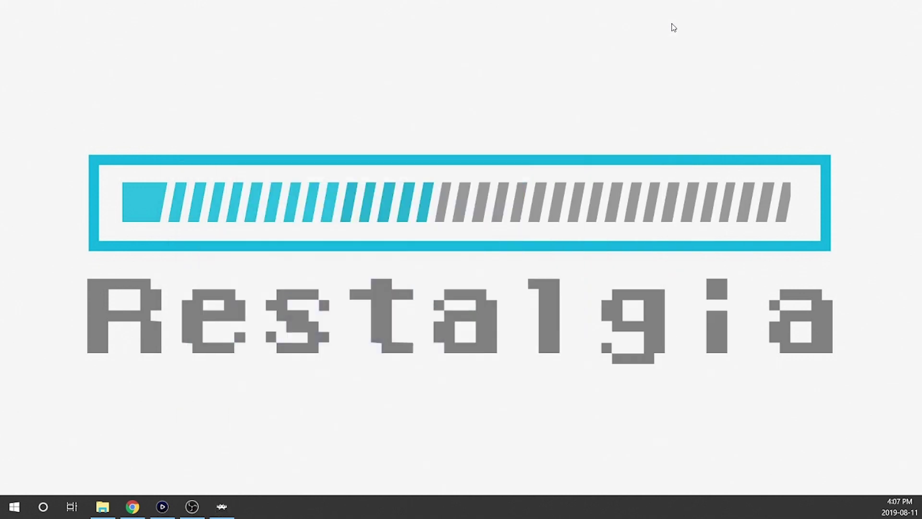
key("alt+Tab")
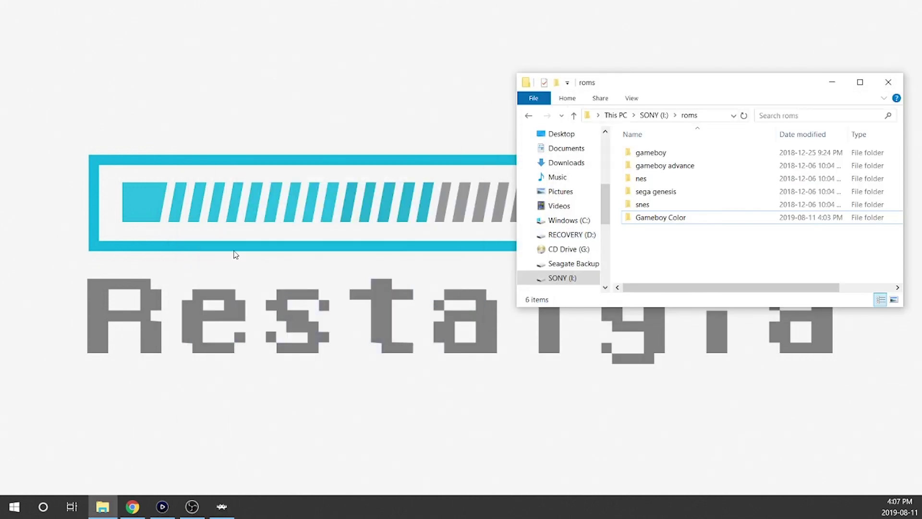
left_click(652, 116)
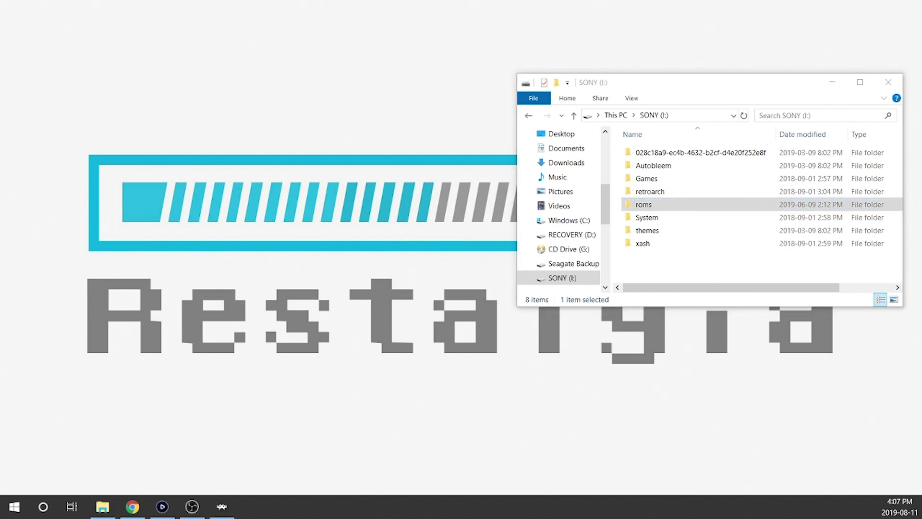
Open a second Explorer window on This PC and enter the Windows (C:) drive
key("super+e")
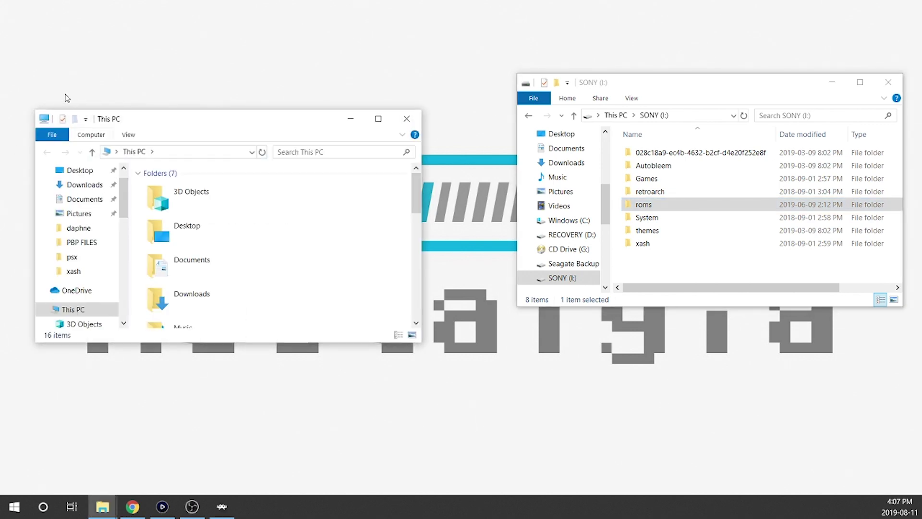
scroll(236, 268, "down", 8)
scroll(237, 267, "up", 4)
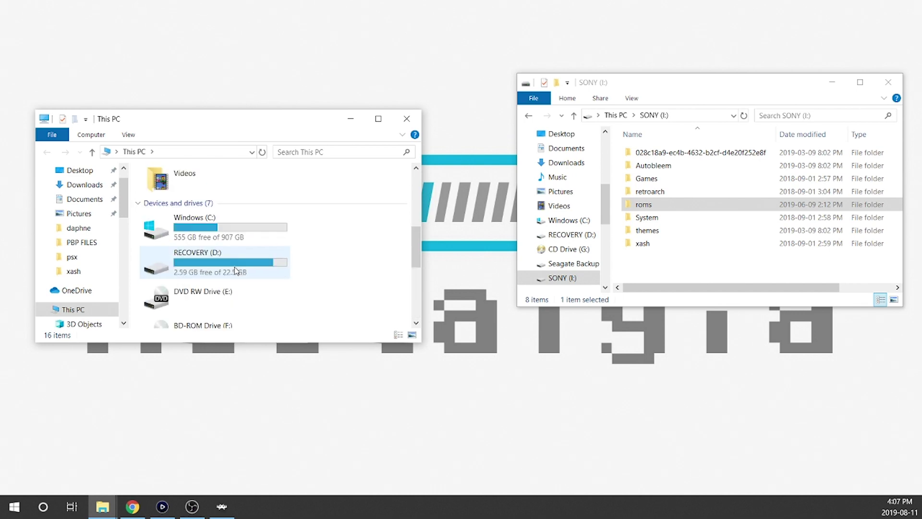
double_click(225, 228)
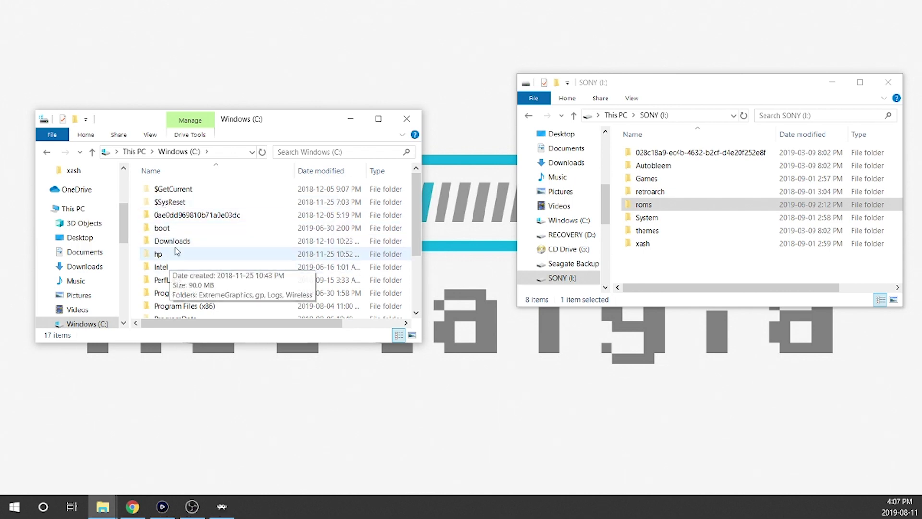
Toggle Hidden items off and back on so hidden folders stay visible
left_click(150, 135)
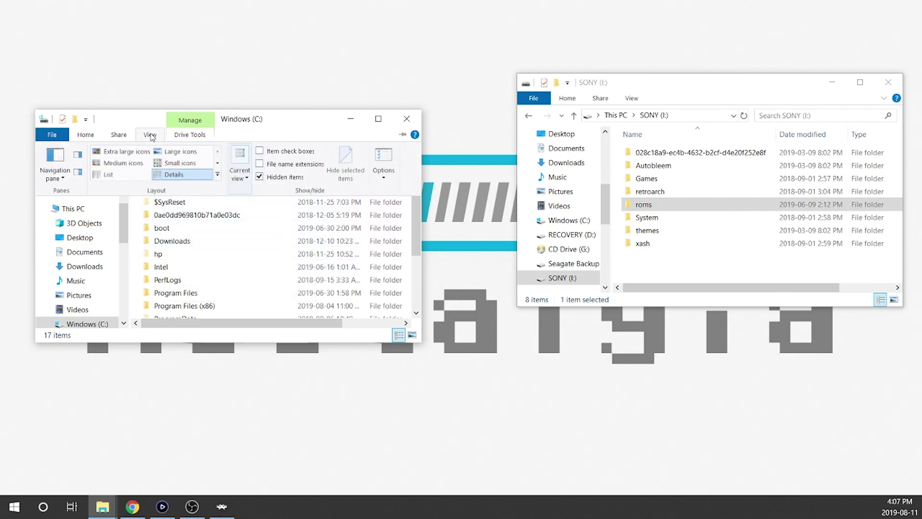
left_click(259, 178)
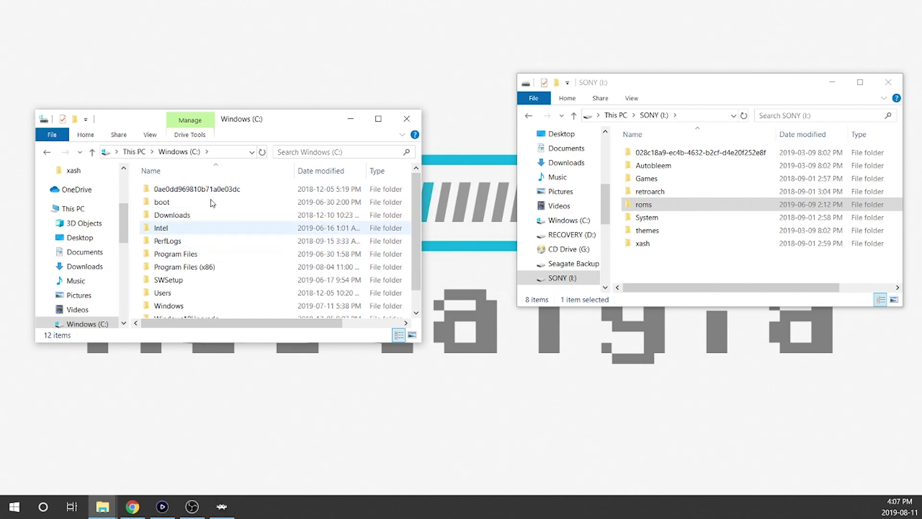
left_click(155, 136)
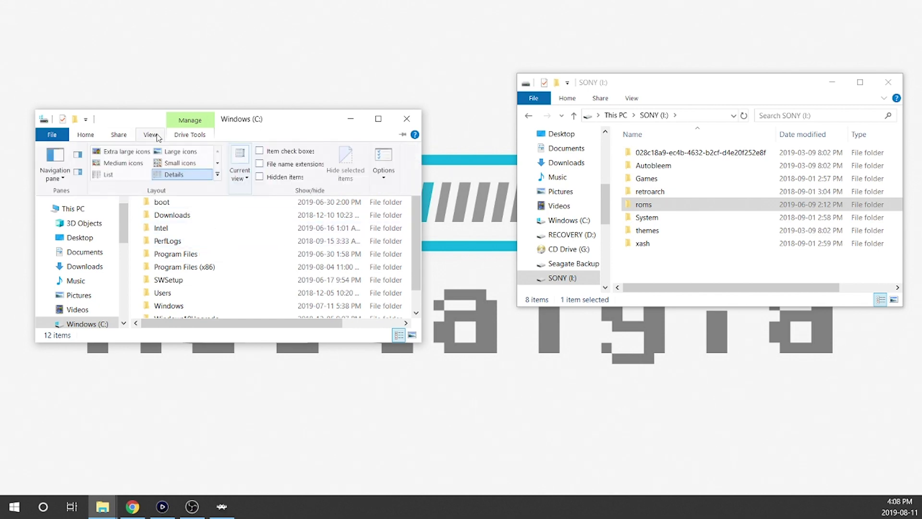
left_click(259, 177)
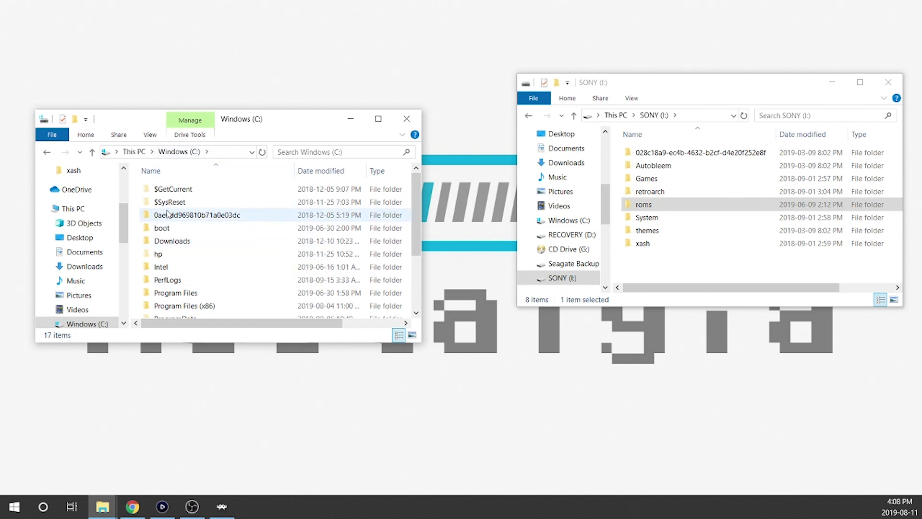
Open the user's AppData\Roaming\RetroArch folder and snap the window to the left half
scroll(202, 259, "down", 2)
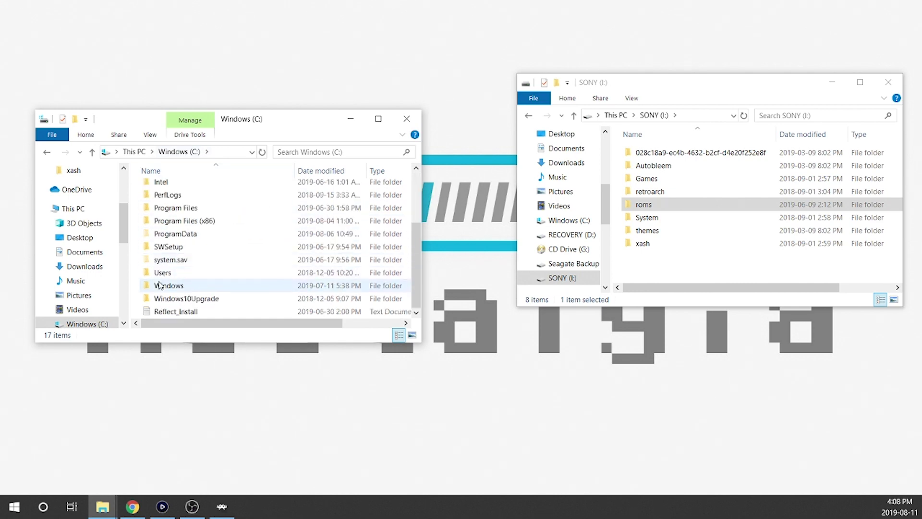
double_click(164, 274)
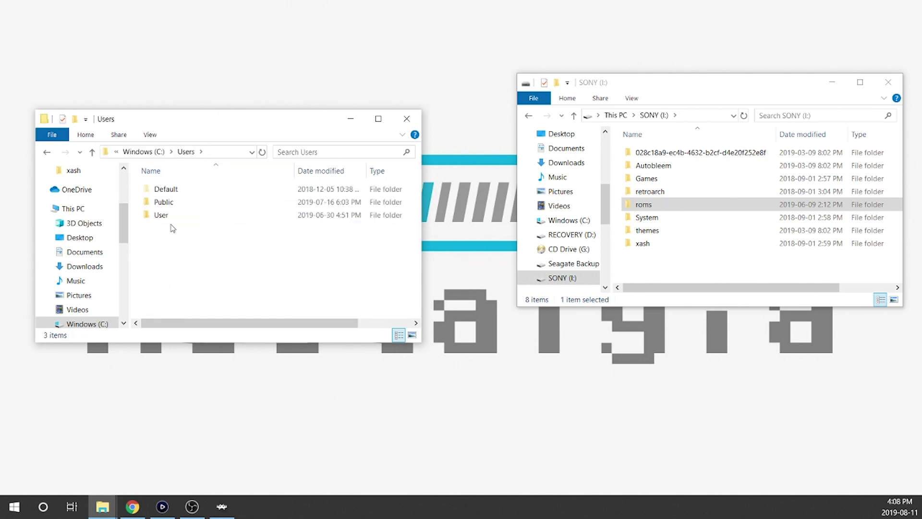
double_click(171, 214)
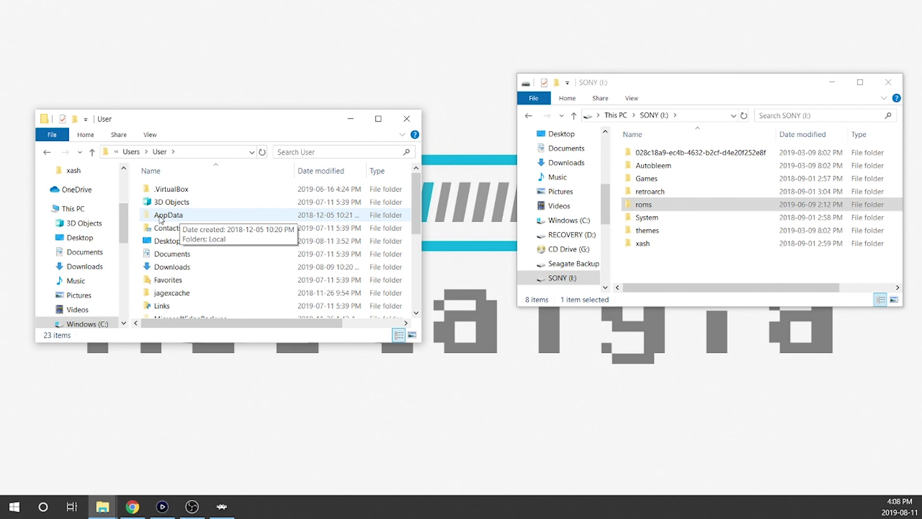
double_click(168, 216)
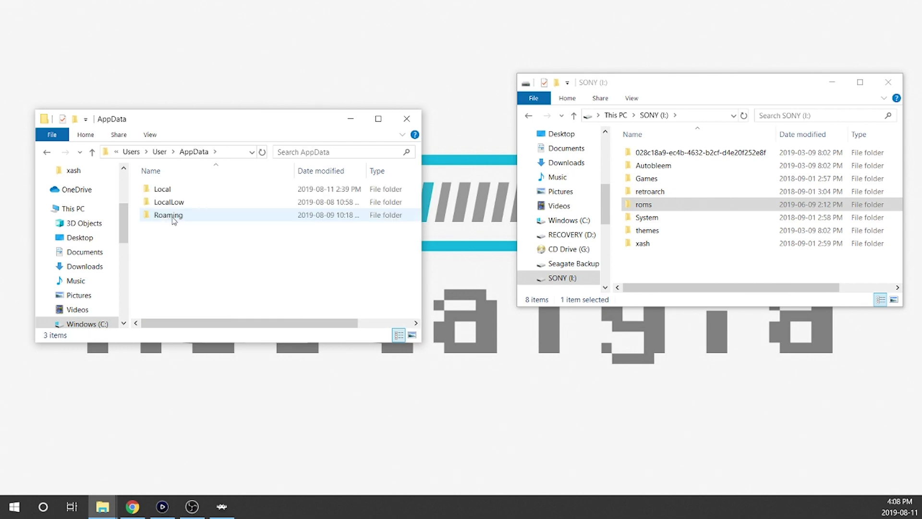
double_click(175, 215)
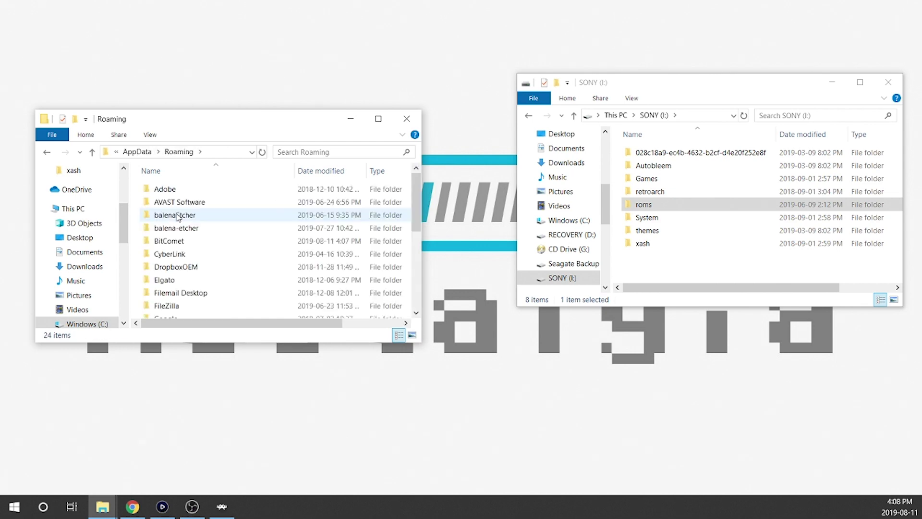
scroll(192, 243, "down", 3)
scroll(196, 246, "down", 2)
left_click(187, 262)
double_click(188, 263)
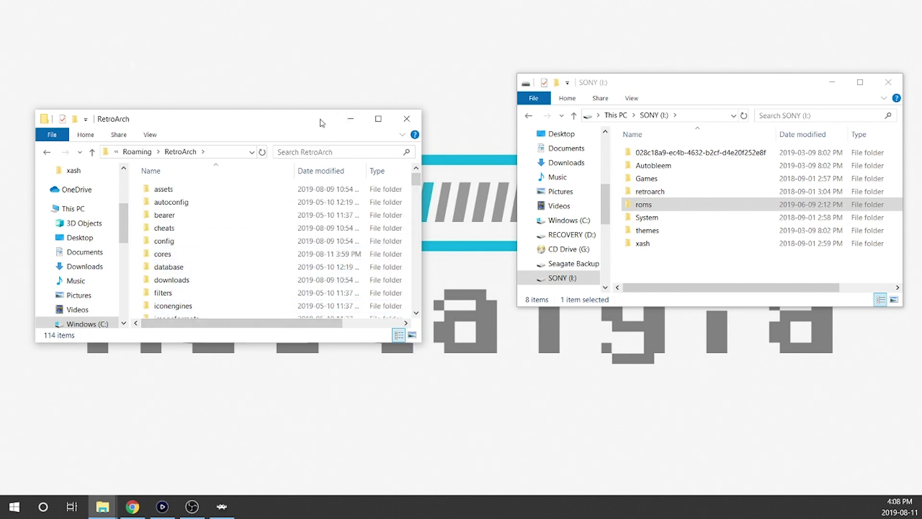
left_click_drag(414, 345, 416, 494)
Snap the two File Explorer windows side by side, with the SONY drive window on the right
key("super+Left")
left_click(638, 196)
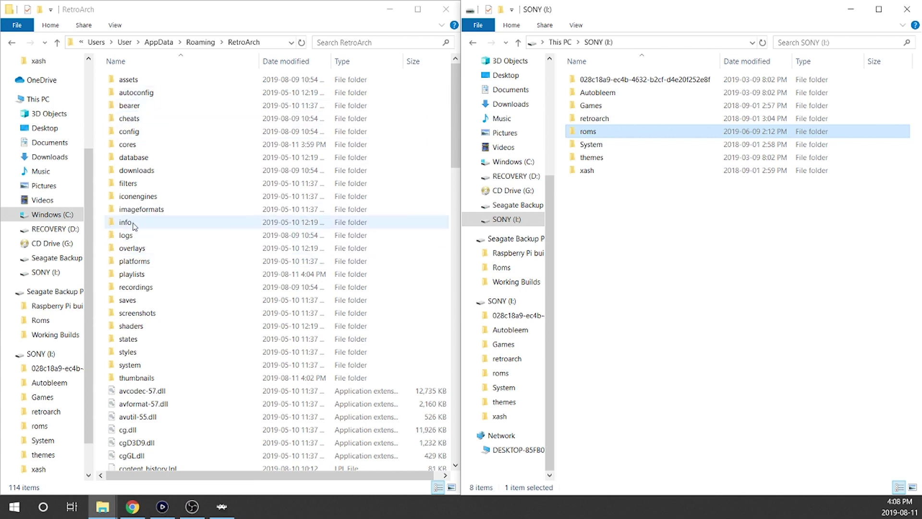
left_click(626, 207)
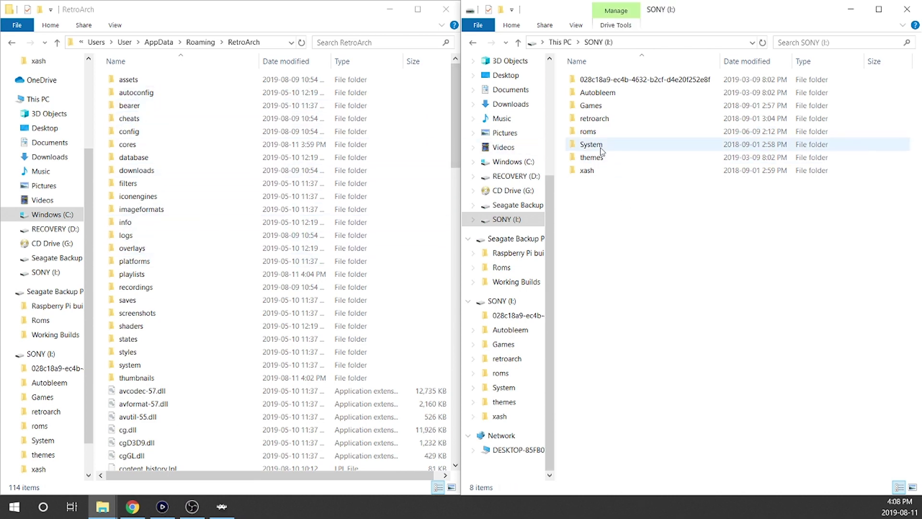
Open retroarch on SONY (I:) and the playlists folder on C:, then right-click Nintendo - Game Boy Color.lpl
double_click(600, 123)
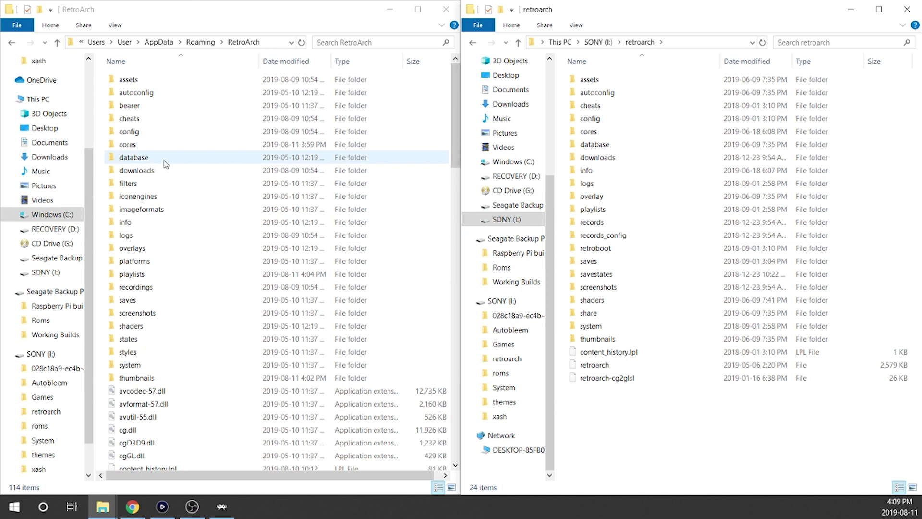
double_click(158, 273)
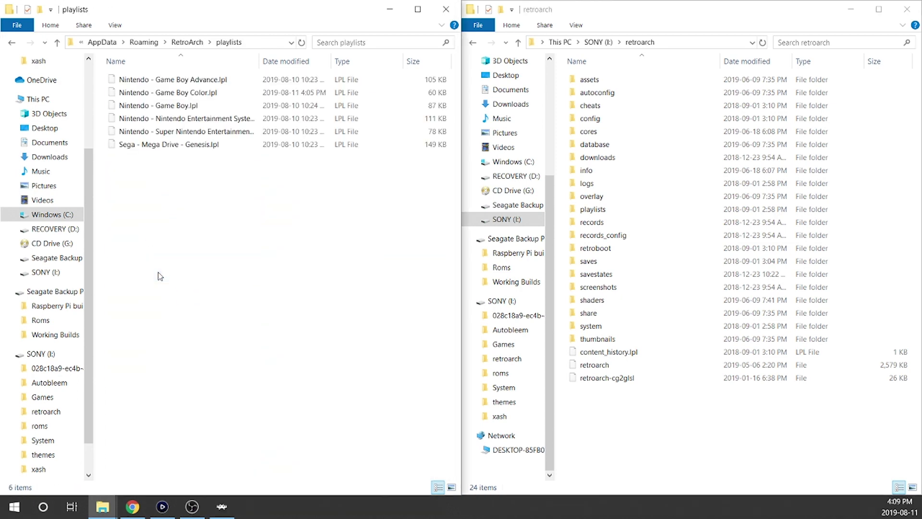
left_click(169, 94)
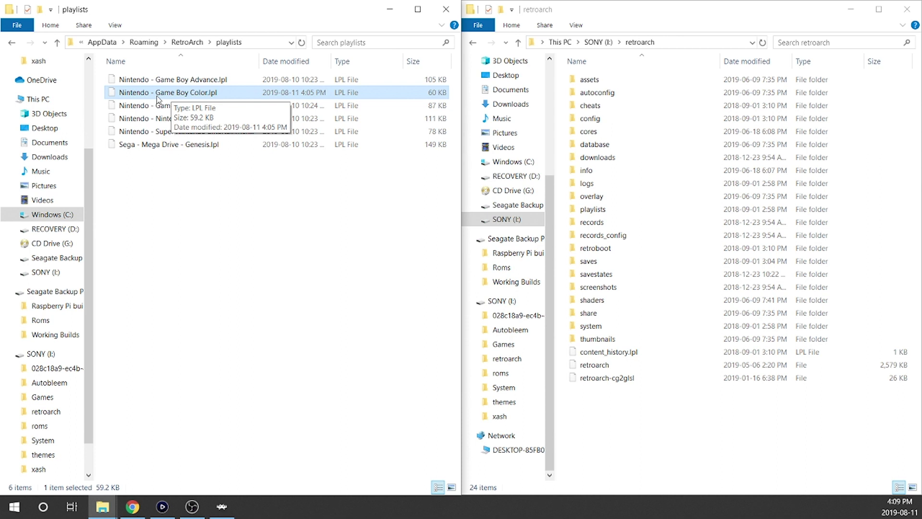
right_click(159, 99)
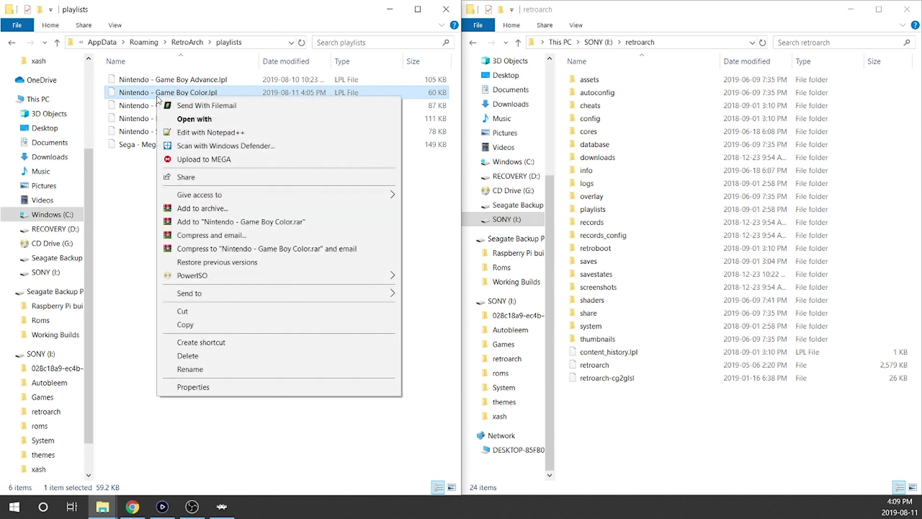
Edit Nintendo - Game Boy Color.lpl in Notepad++ and select the I: drive letter in the first path
left_click(226, 135)
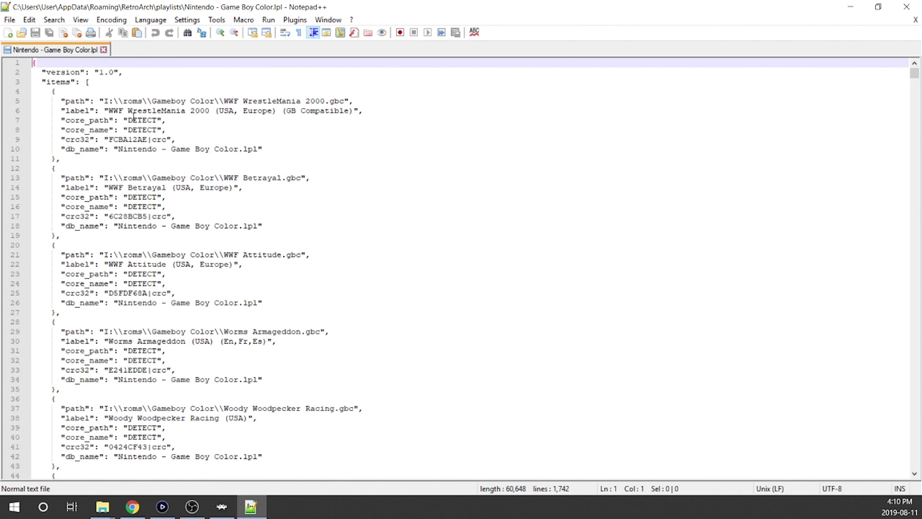
left_click_drag(104, 102, 112, 101)
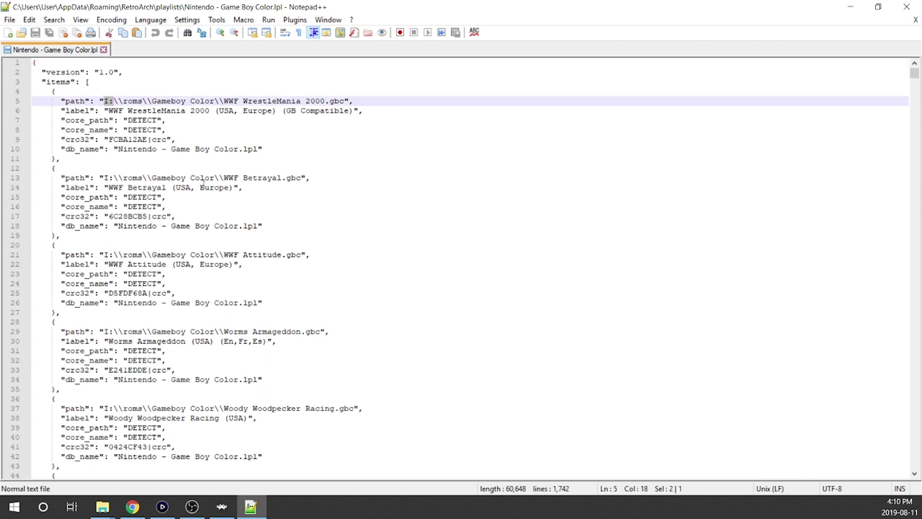